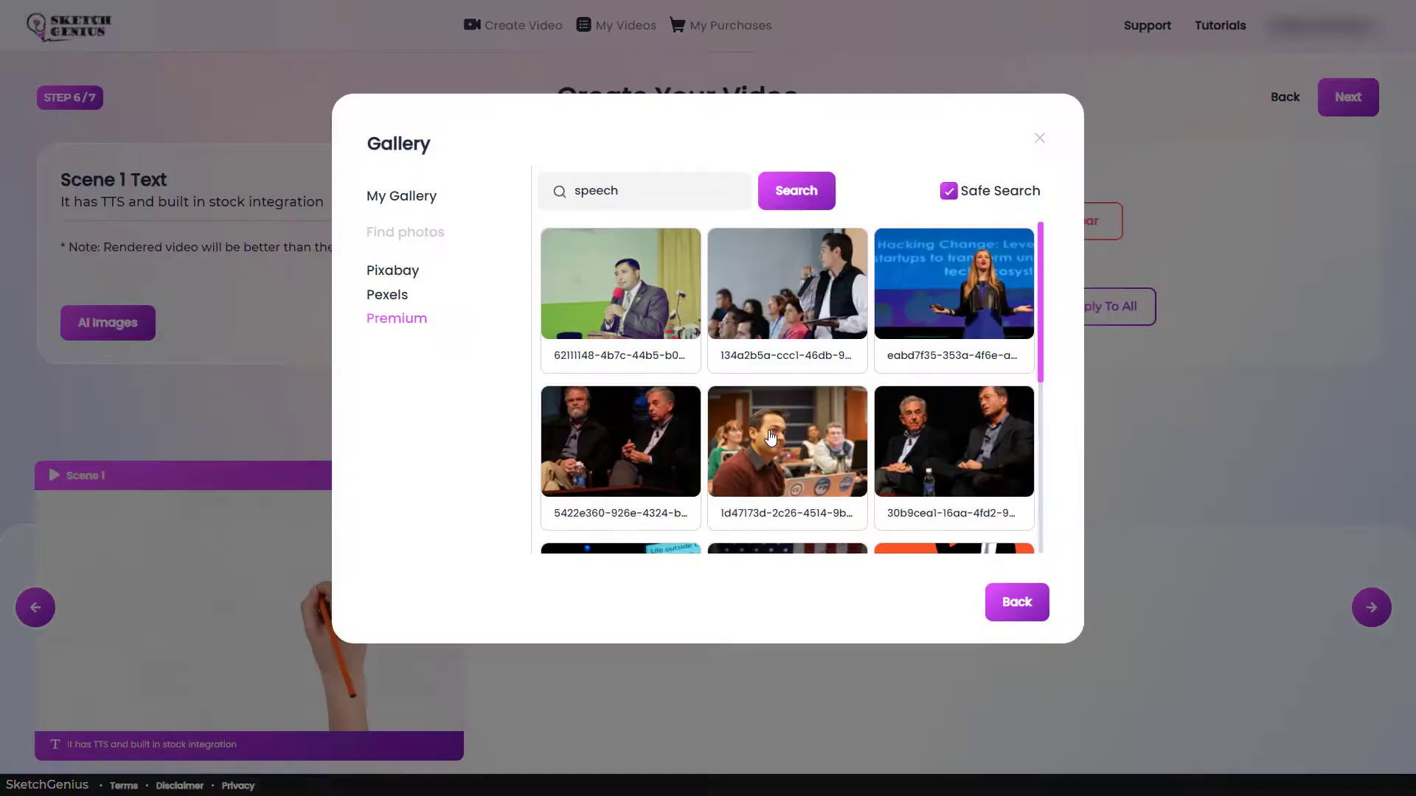
Bring up the Sketch Supercharger app on its Choose Template step with 13 video designs.
click(951, 443)
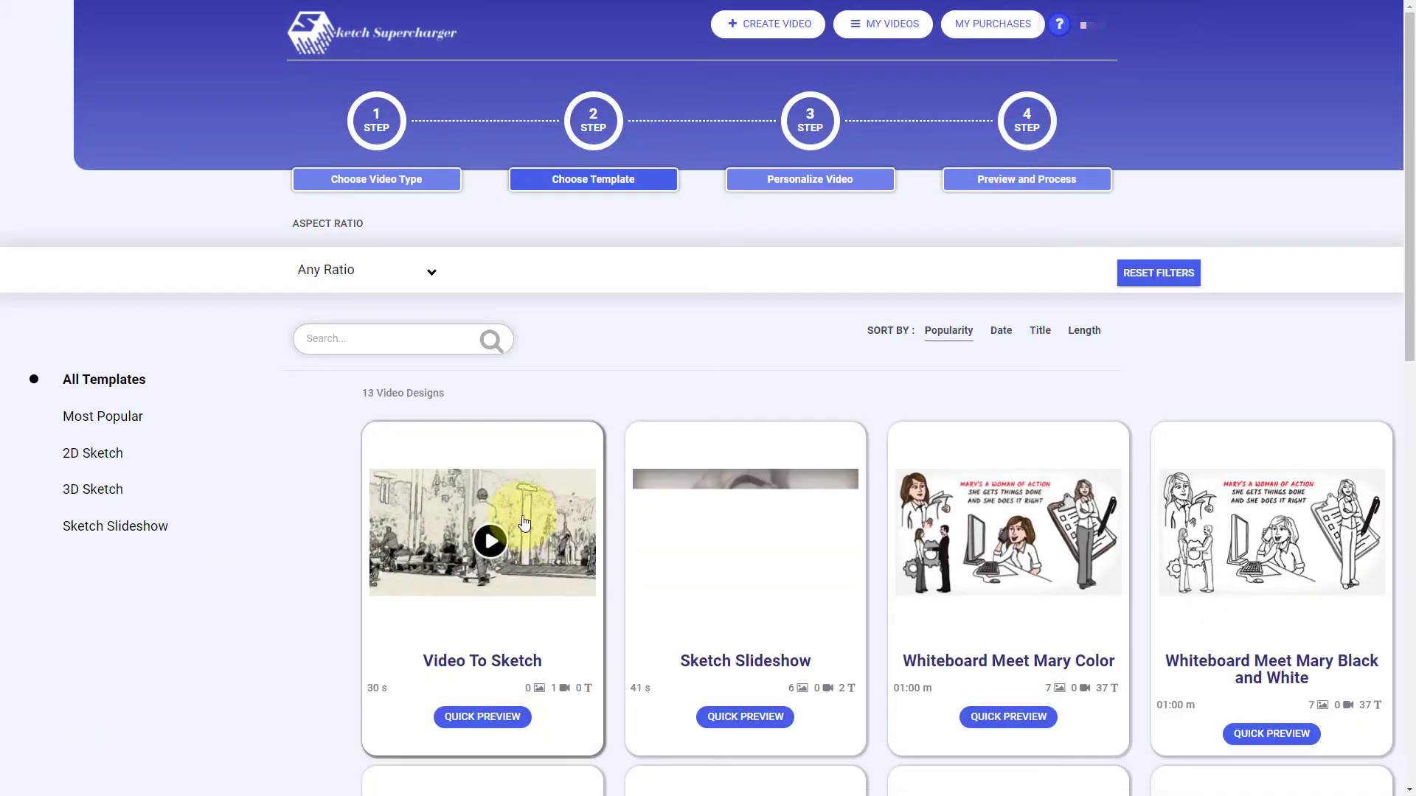
Scroll the template grid and start a video with the Whiteboard Meet Mary Color template.
scroll(566, 405, down, 1)
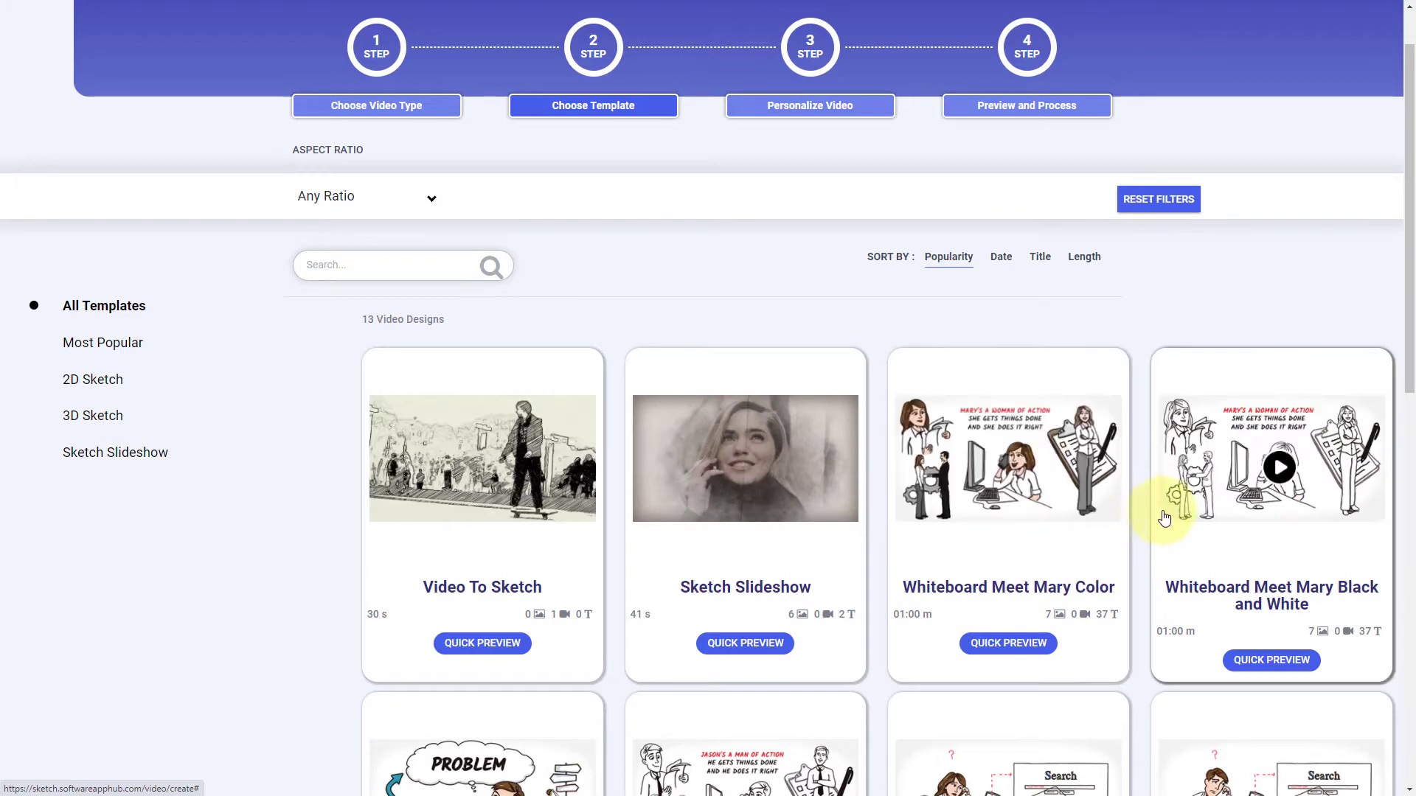
scroll(1160, 508, down, 2)
scroll(578, 588, down, 3)
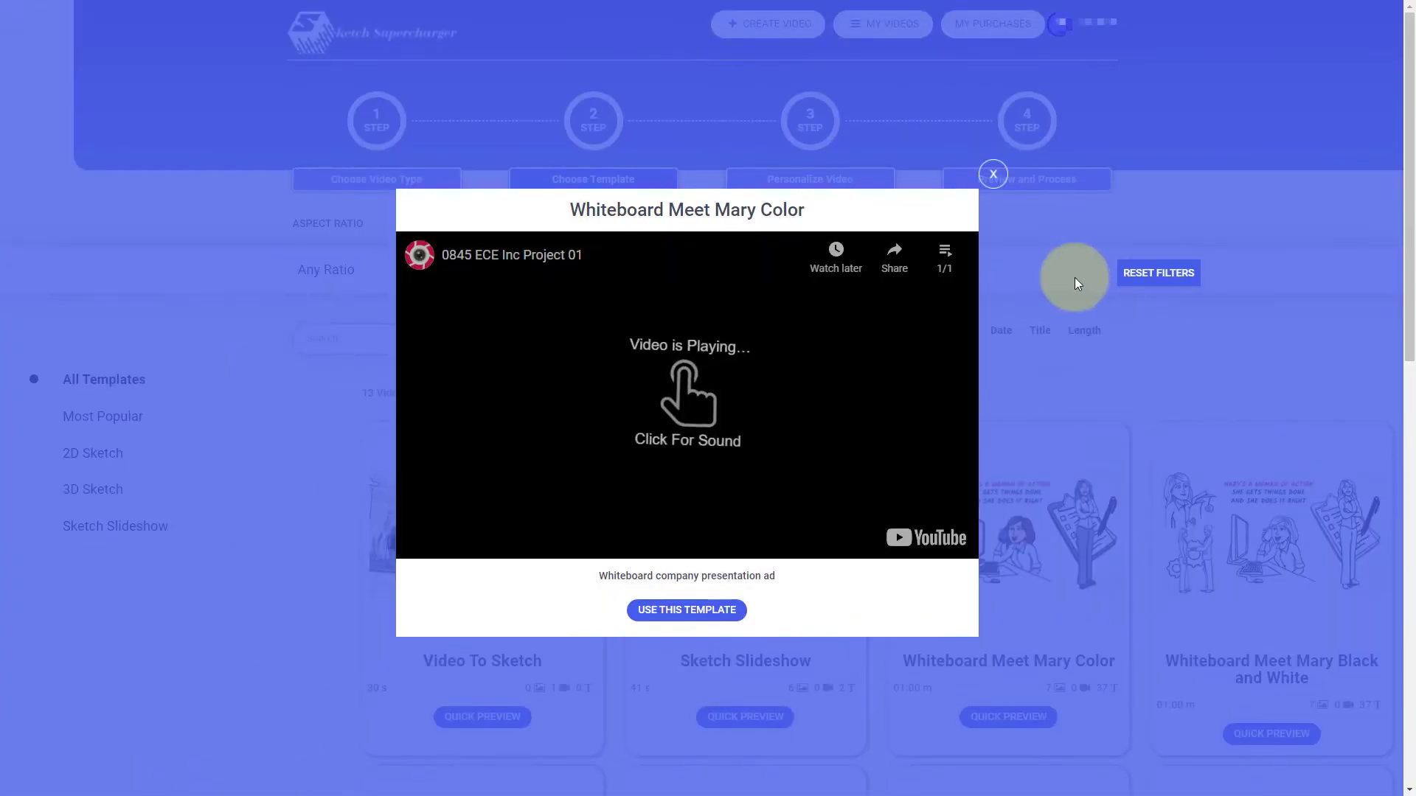
click(712, 614)
scroll(1176, 623, up, 3)
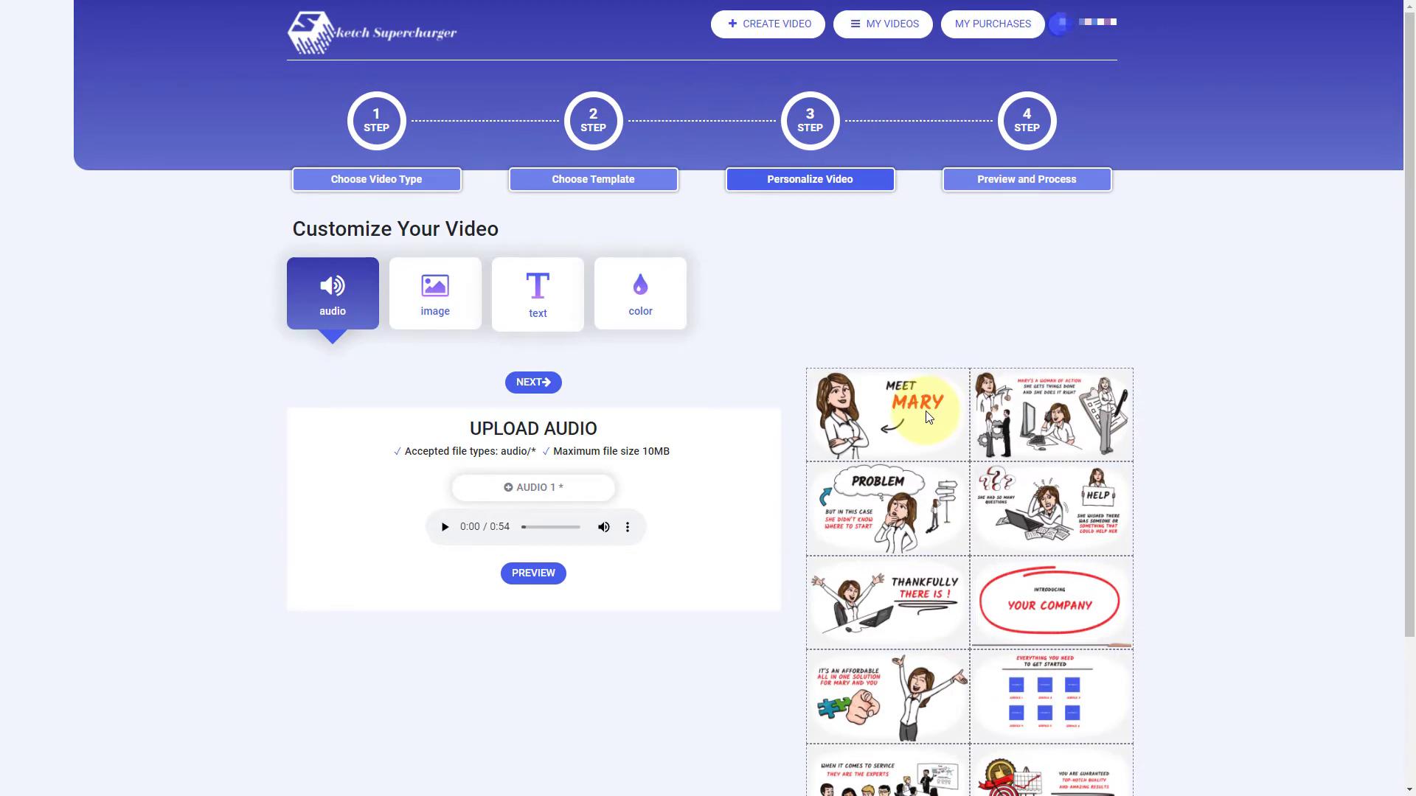
After previewing the Meet Mary scene, replace TEXT 1 and TEXT 2 with 'Hi' and 'Tim'.
click(928, 418)
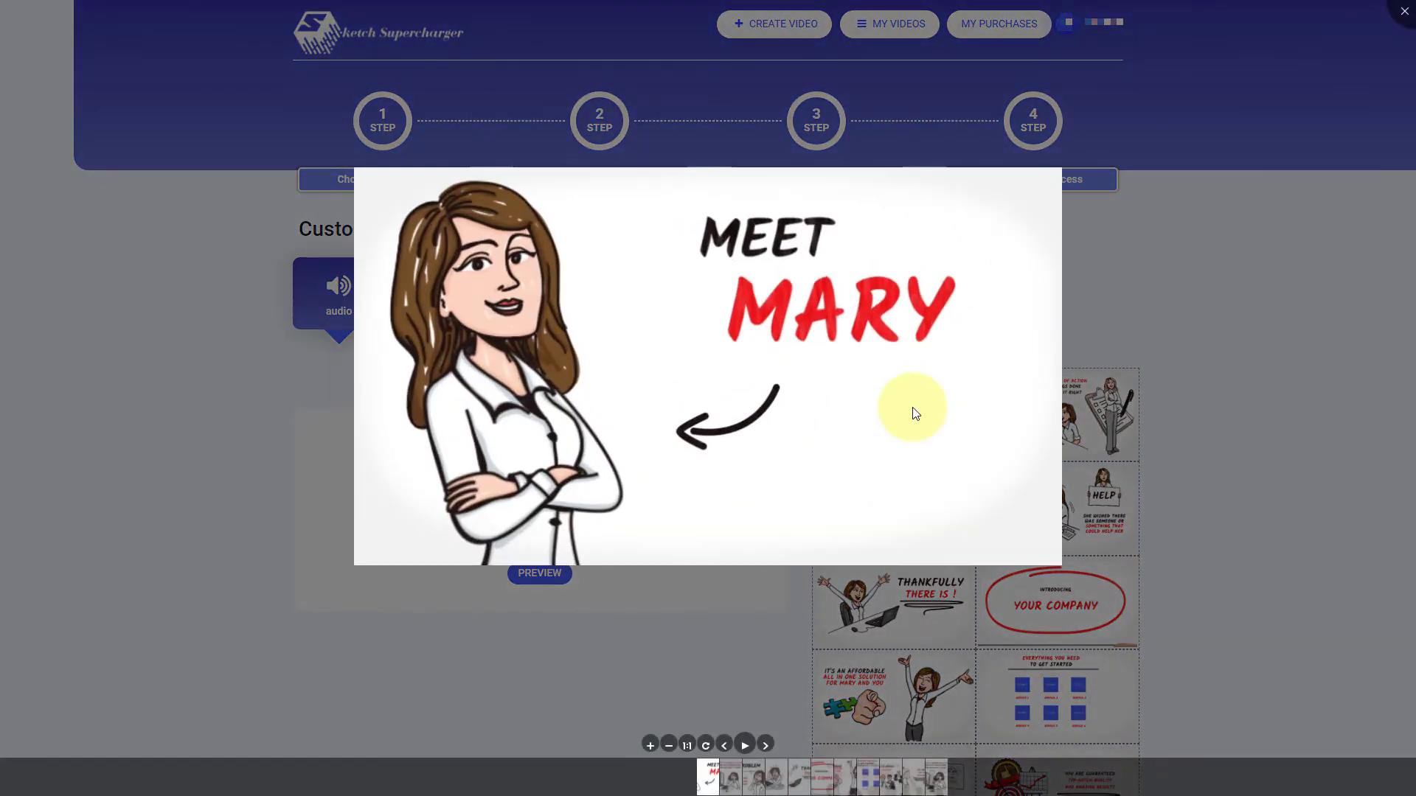
click(233, 581)
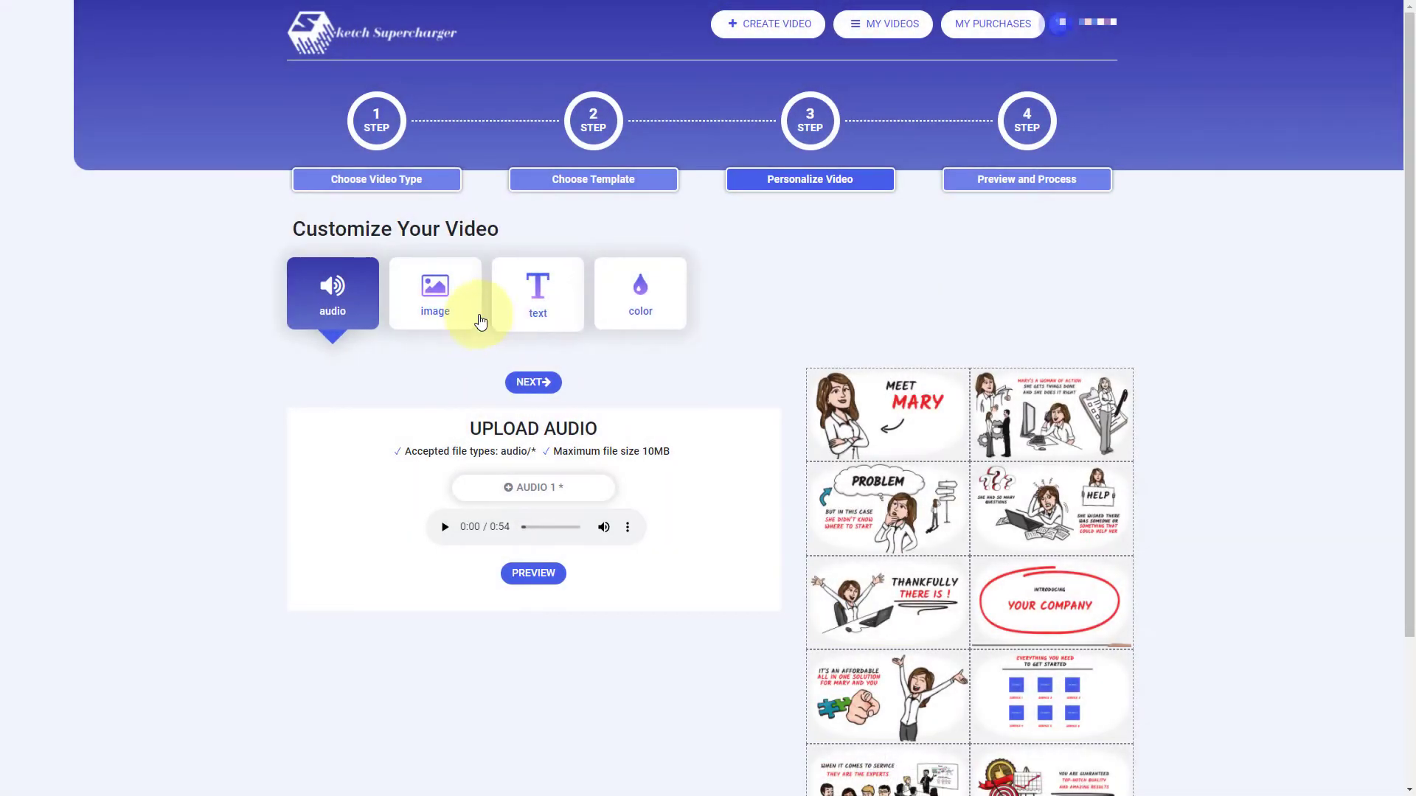
click(540, 313)
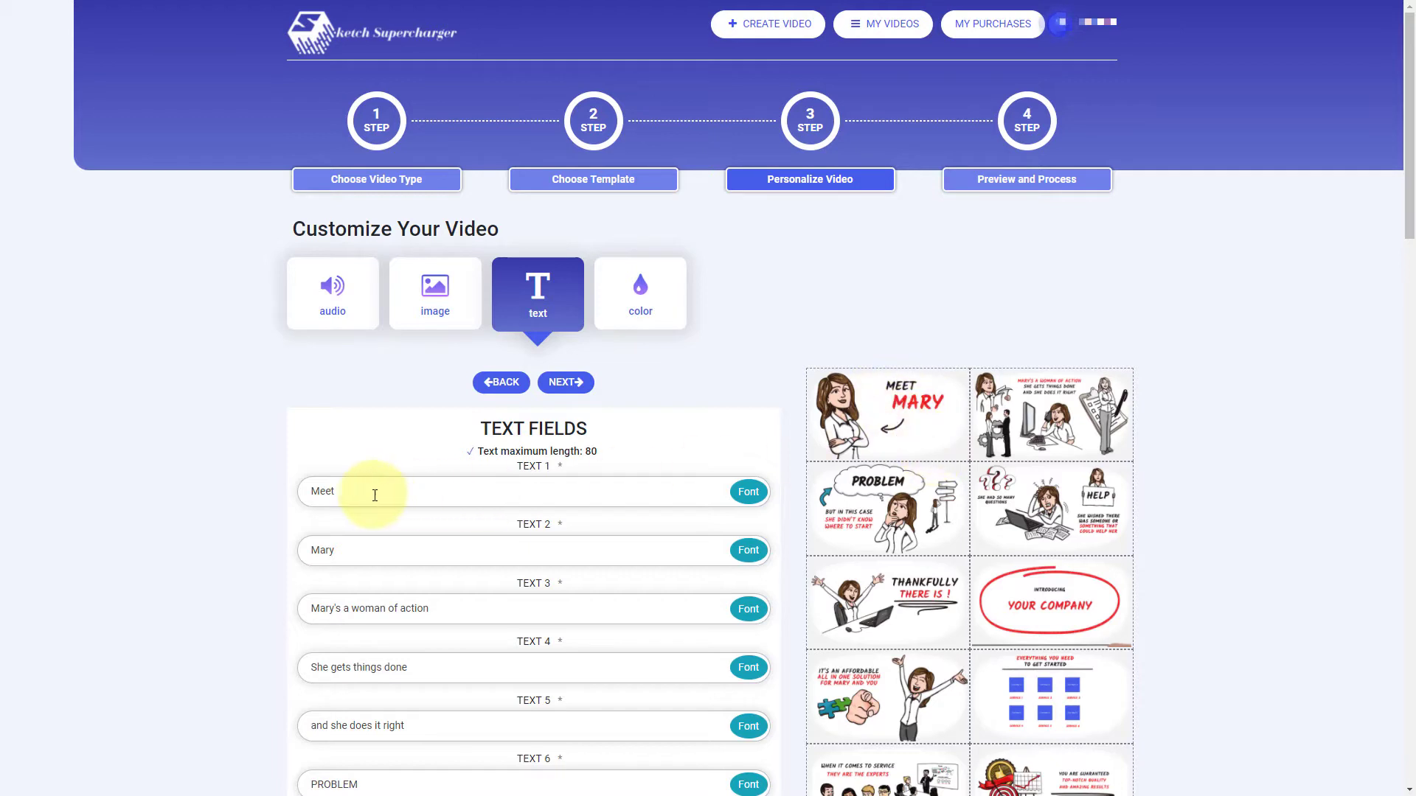
drag(336, 491, 231, 481)
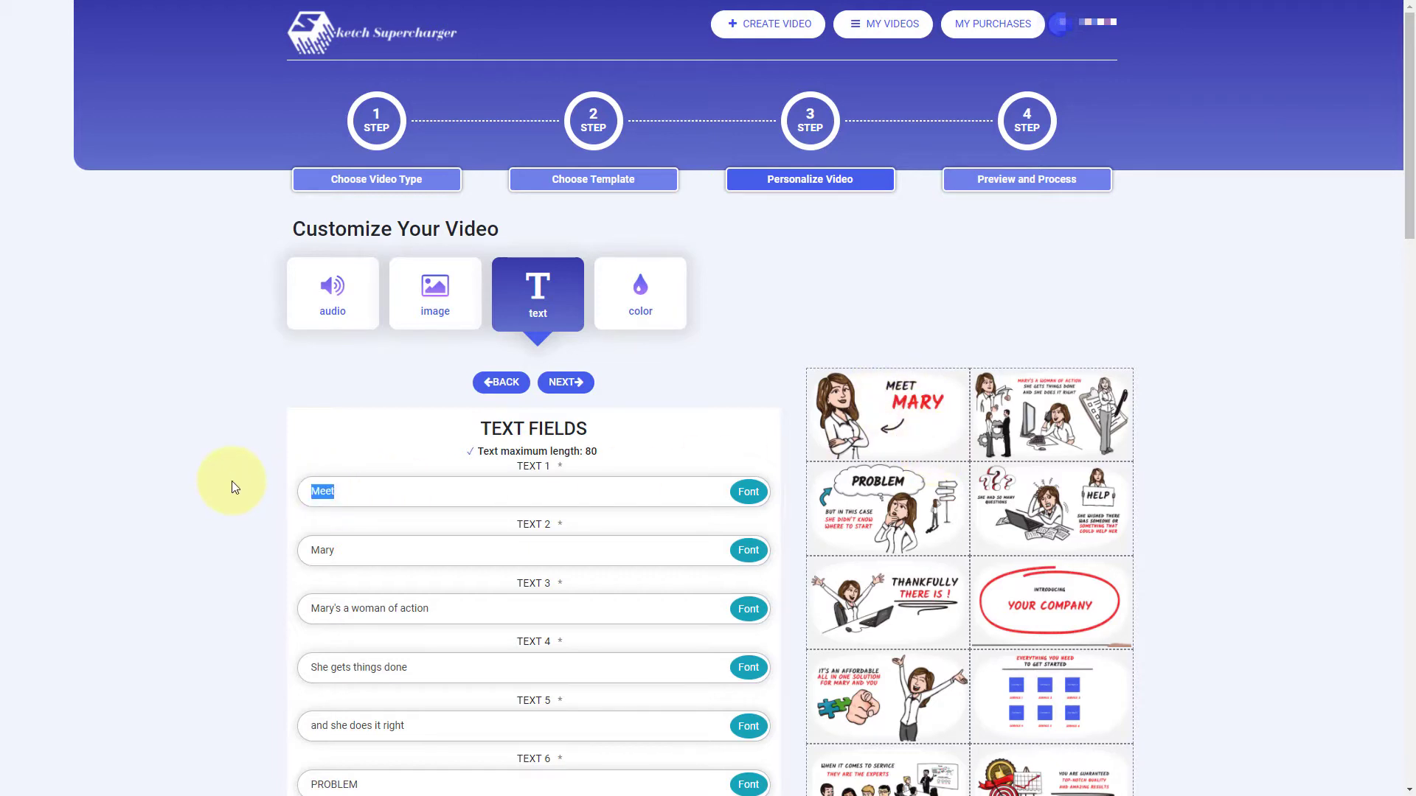
drag(348, 549, 234, 535)
text(Tim)
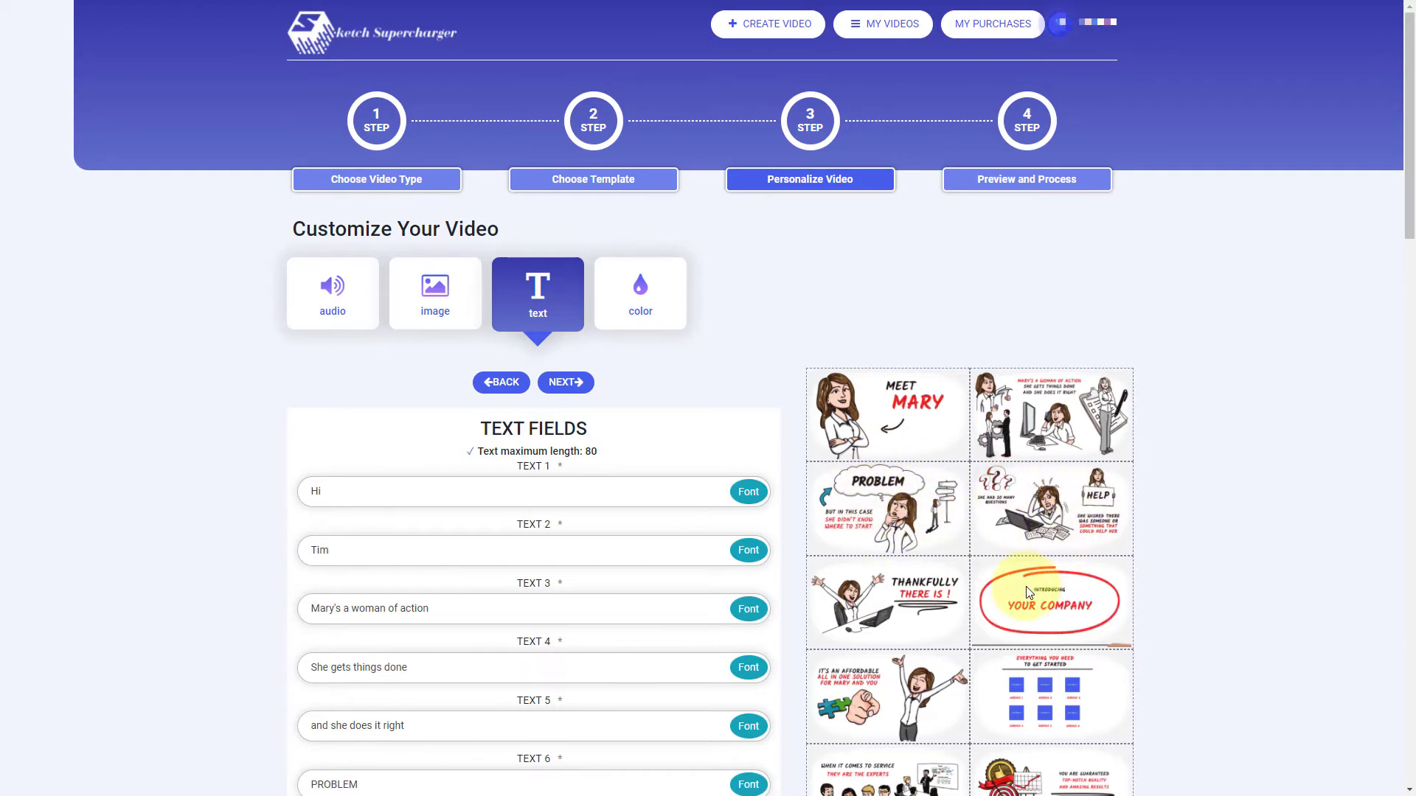
scroll(1025, 586, down, 4)
scroll(1032, 516, up, 2)
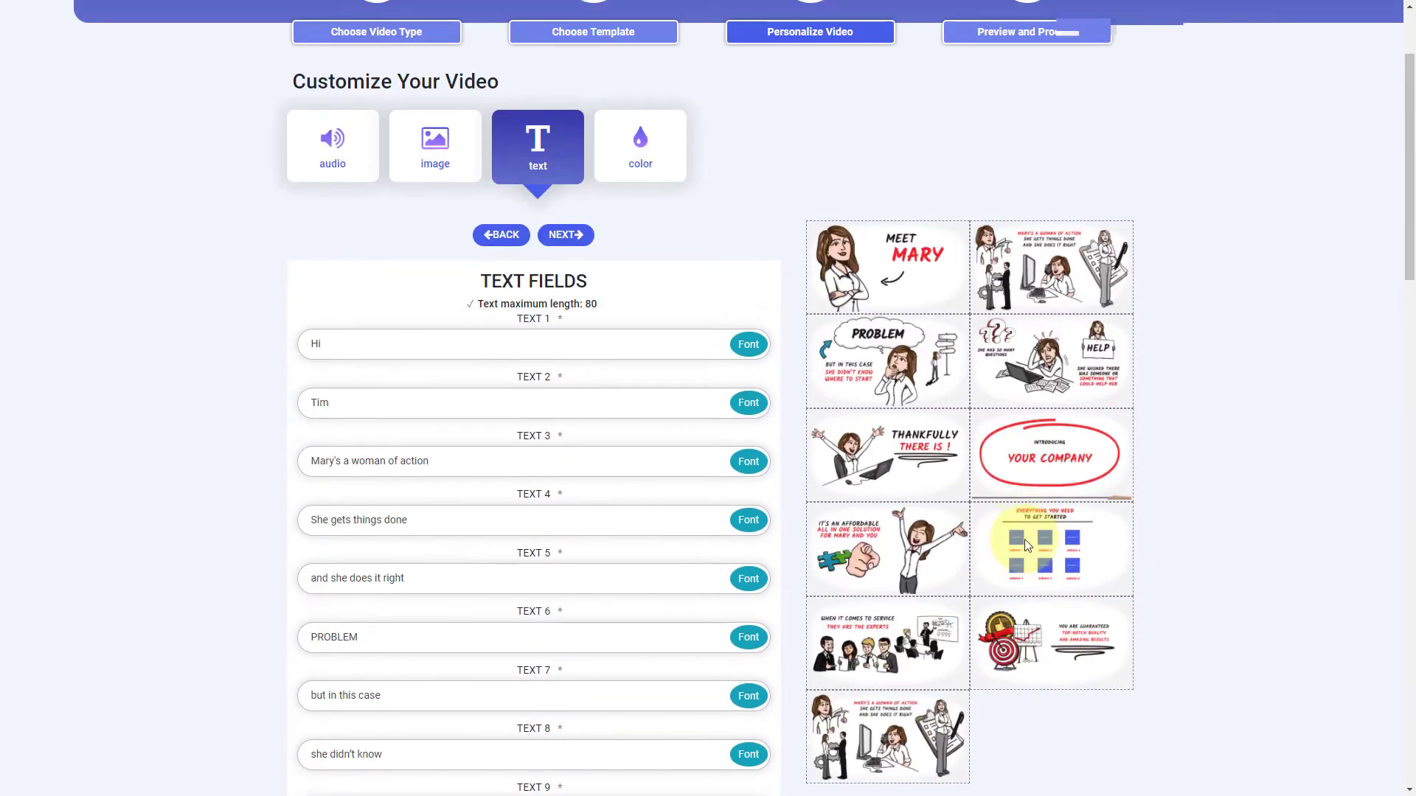
scroll(1027, 517, up, 2)
scroll(995, 295, down, 3)
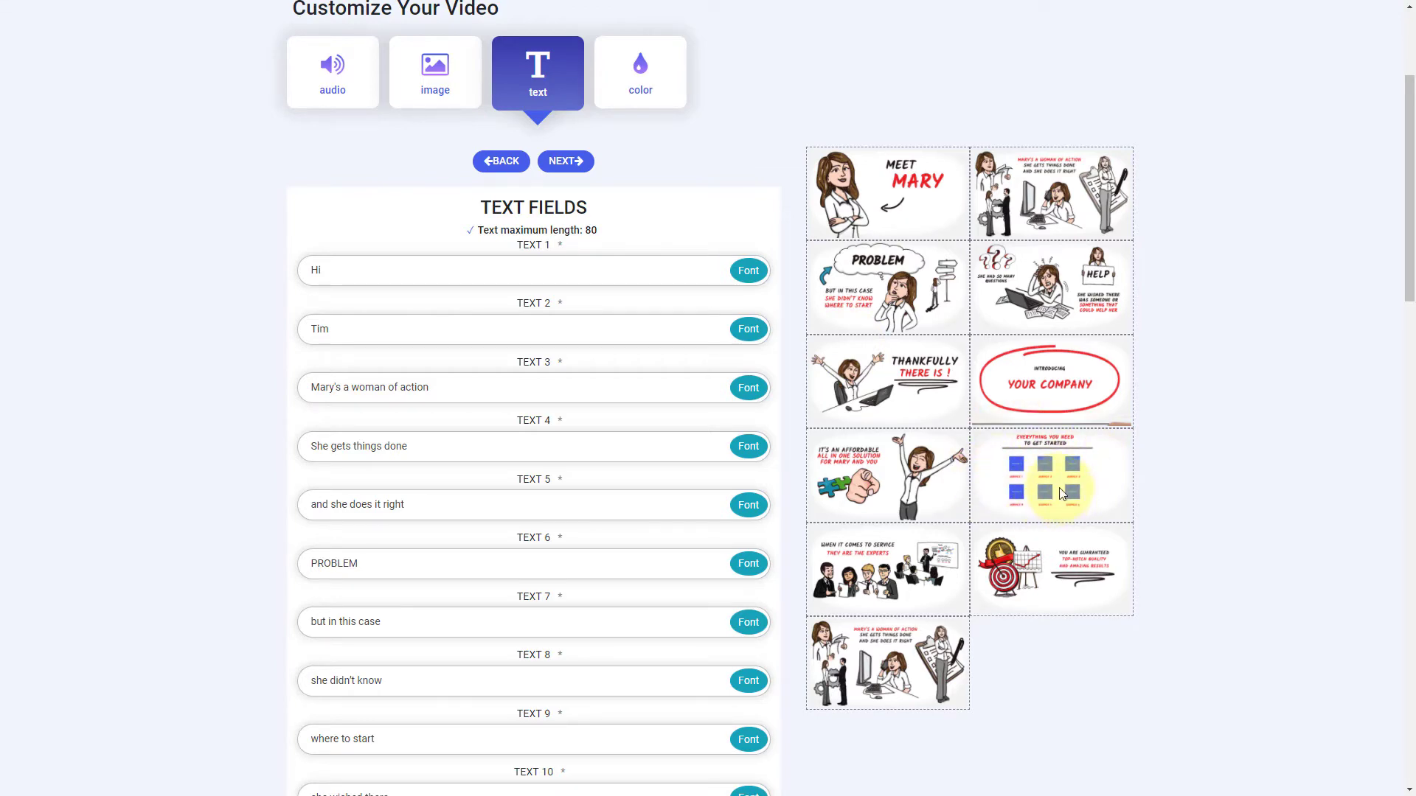
scroll(1062, 495, up, 2)
Open the scene image upload section and scroll through its slots.
click(435, 216)
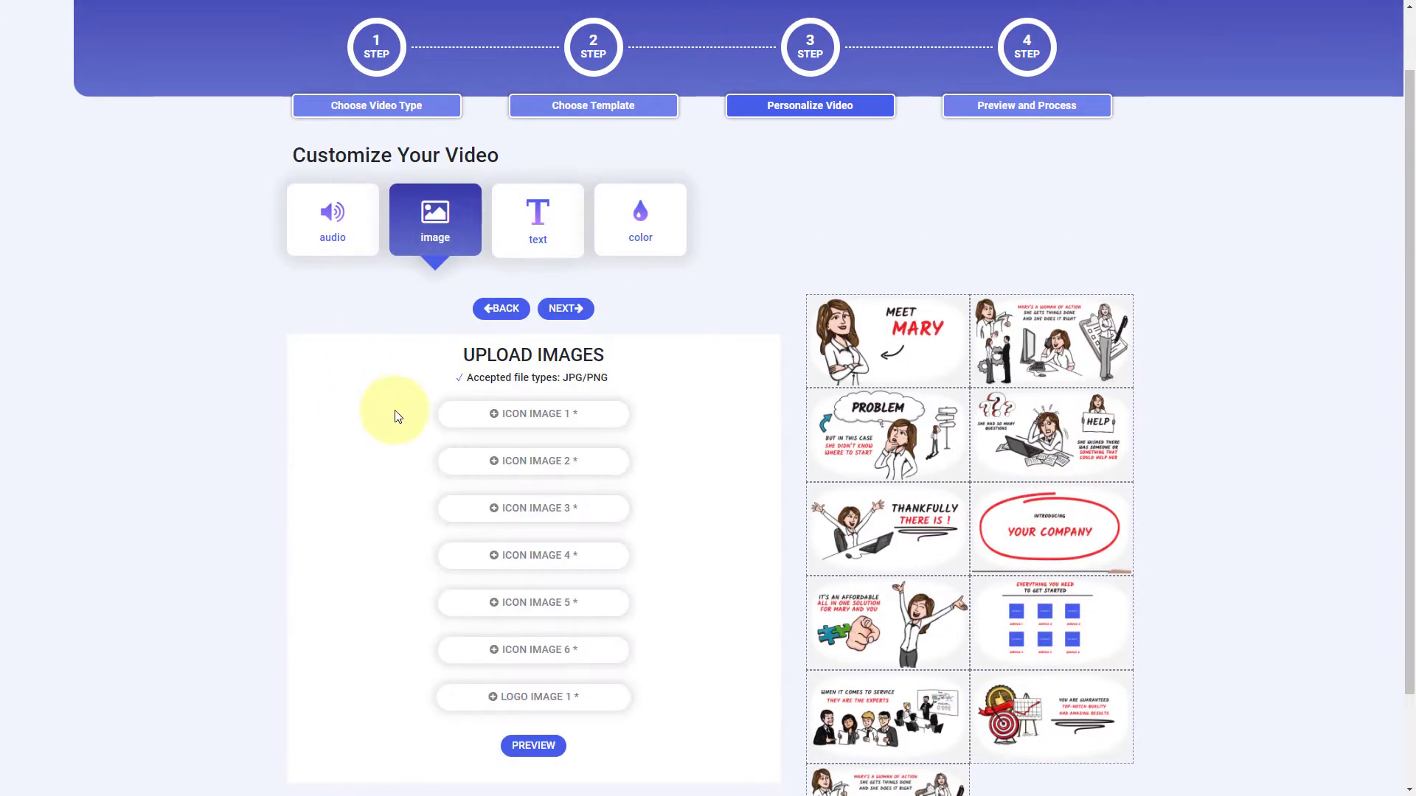
scroll(395, 417, down, 2)
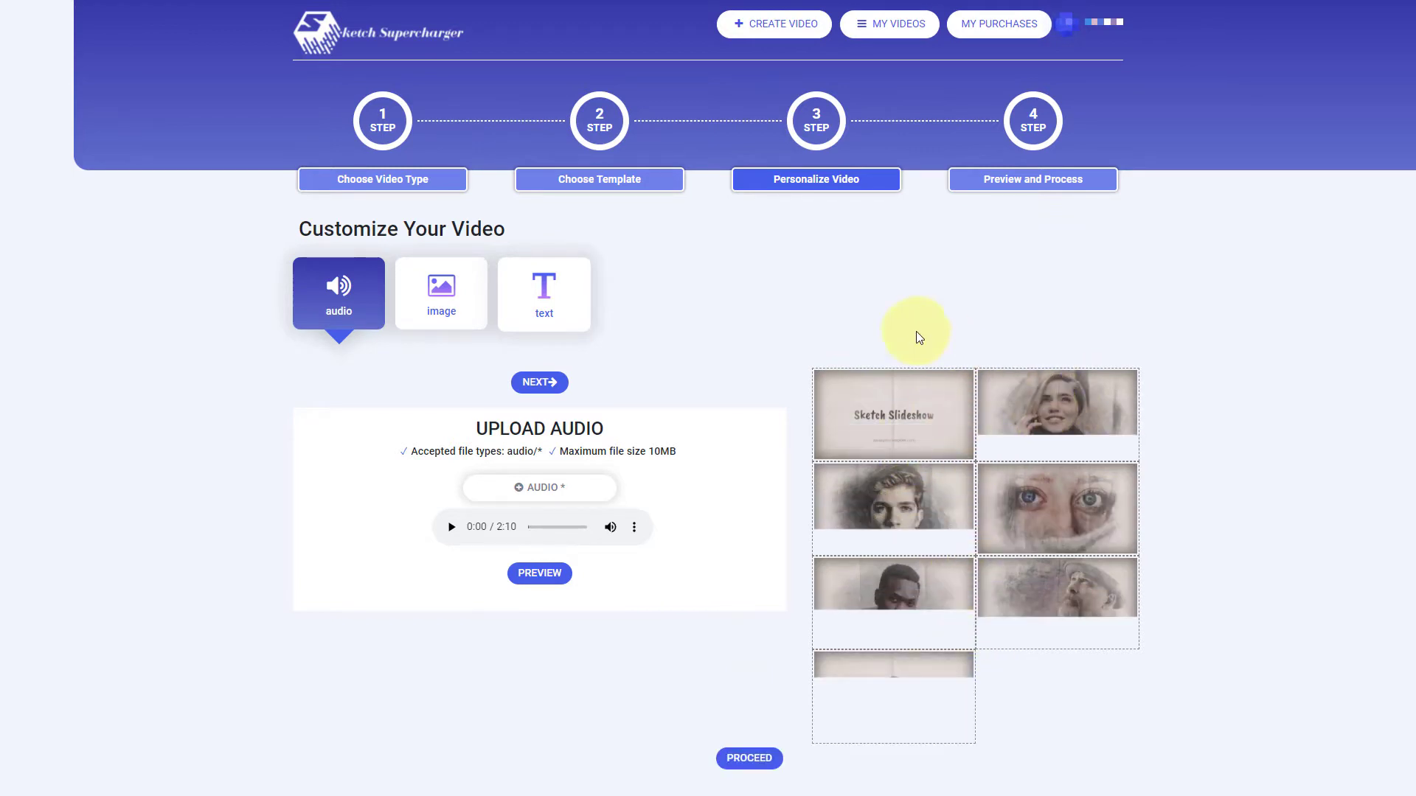
Fill Image 1 with the premium stock photo of a man with a suitcase, searched as 'man'.
click(539, 382)
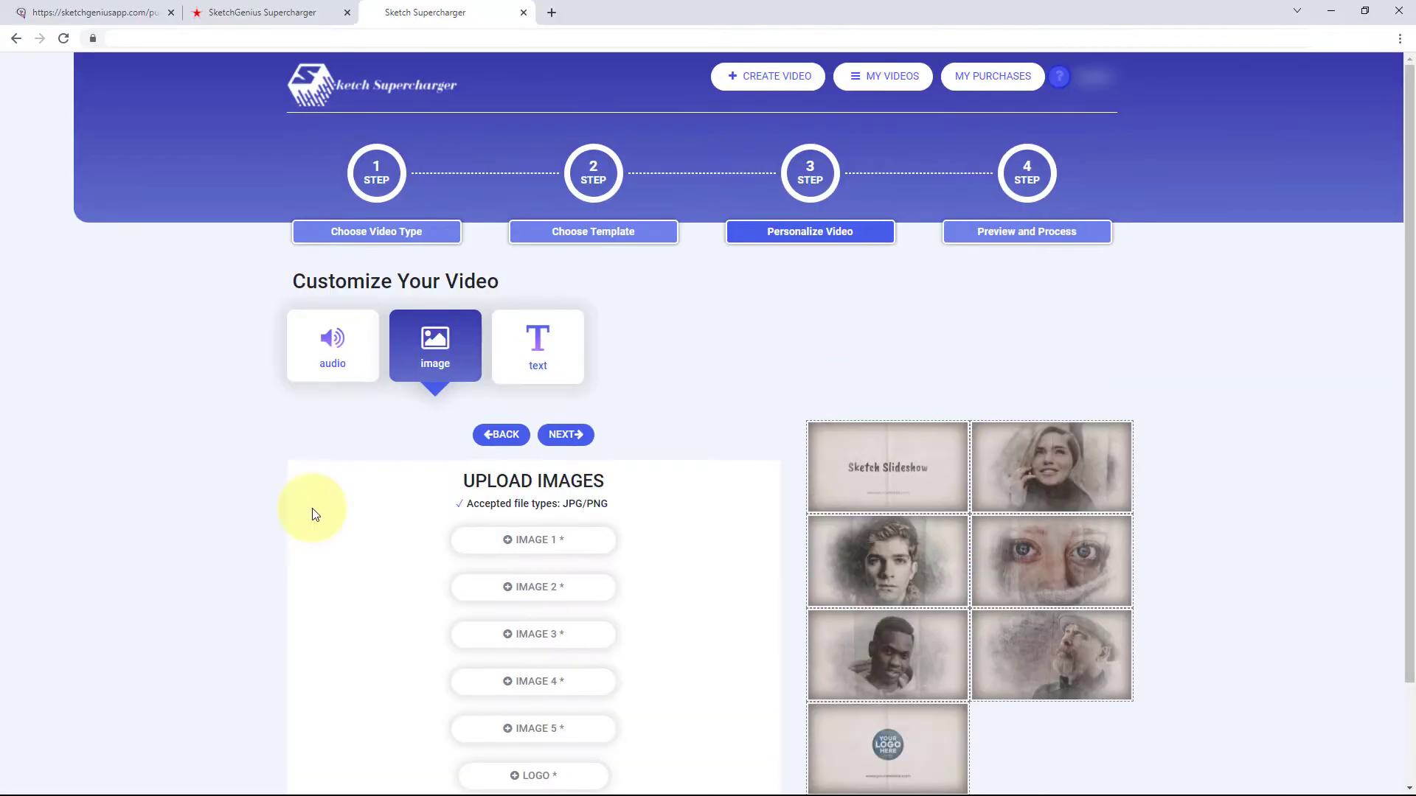
click(558, 547)
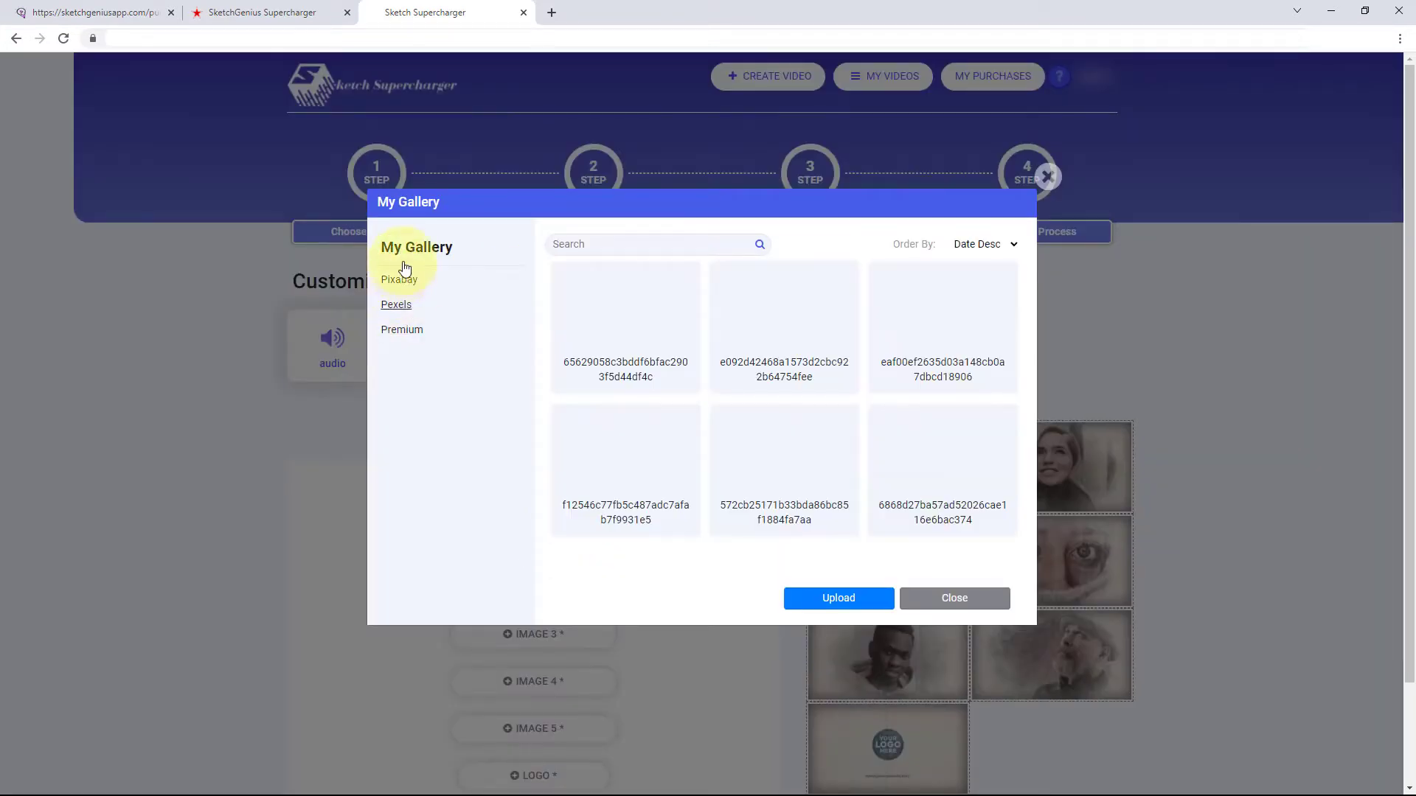
click(404, 331)
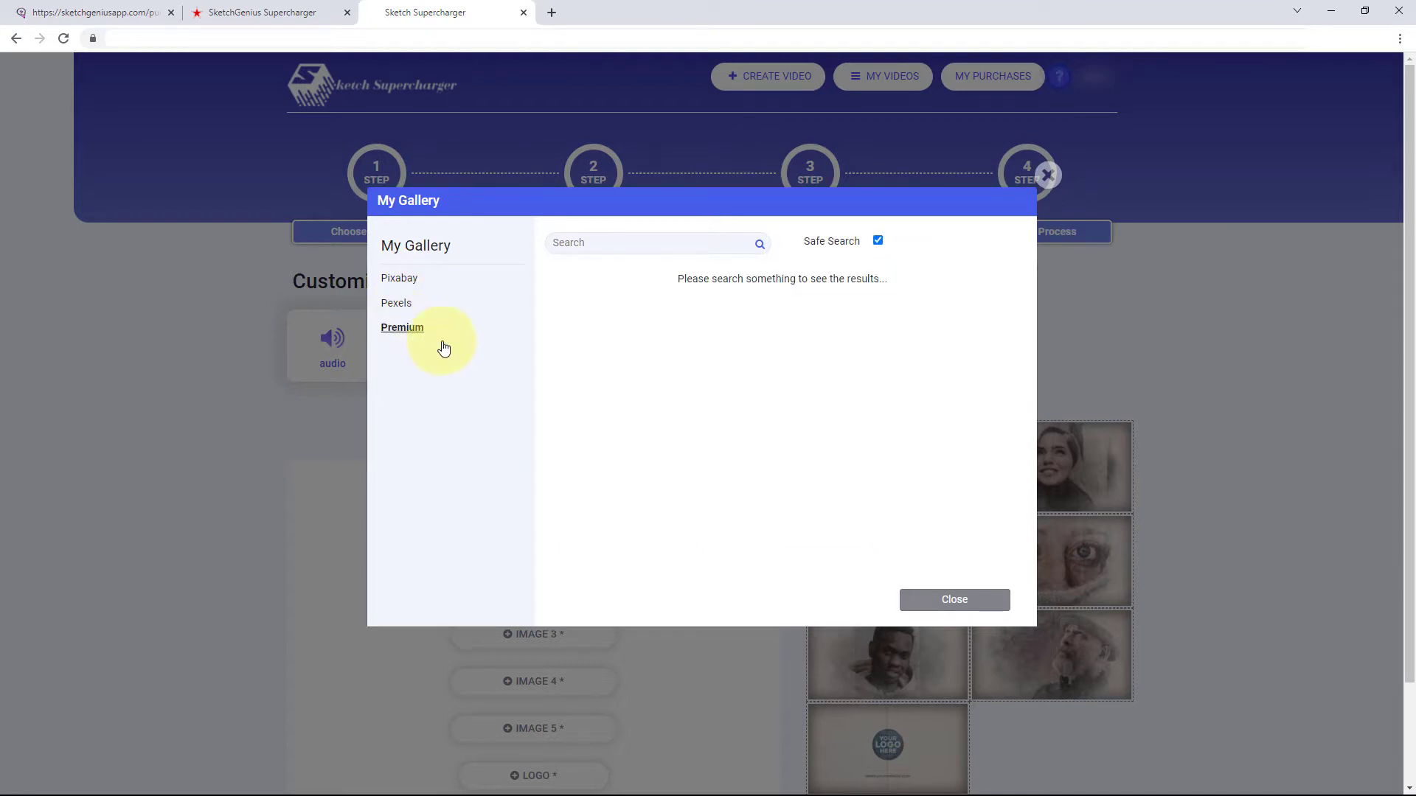
click(594, 241)
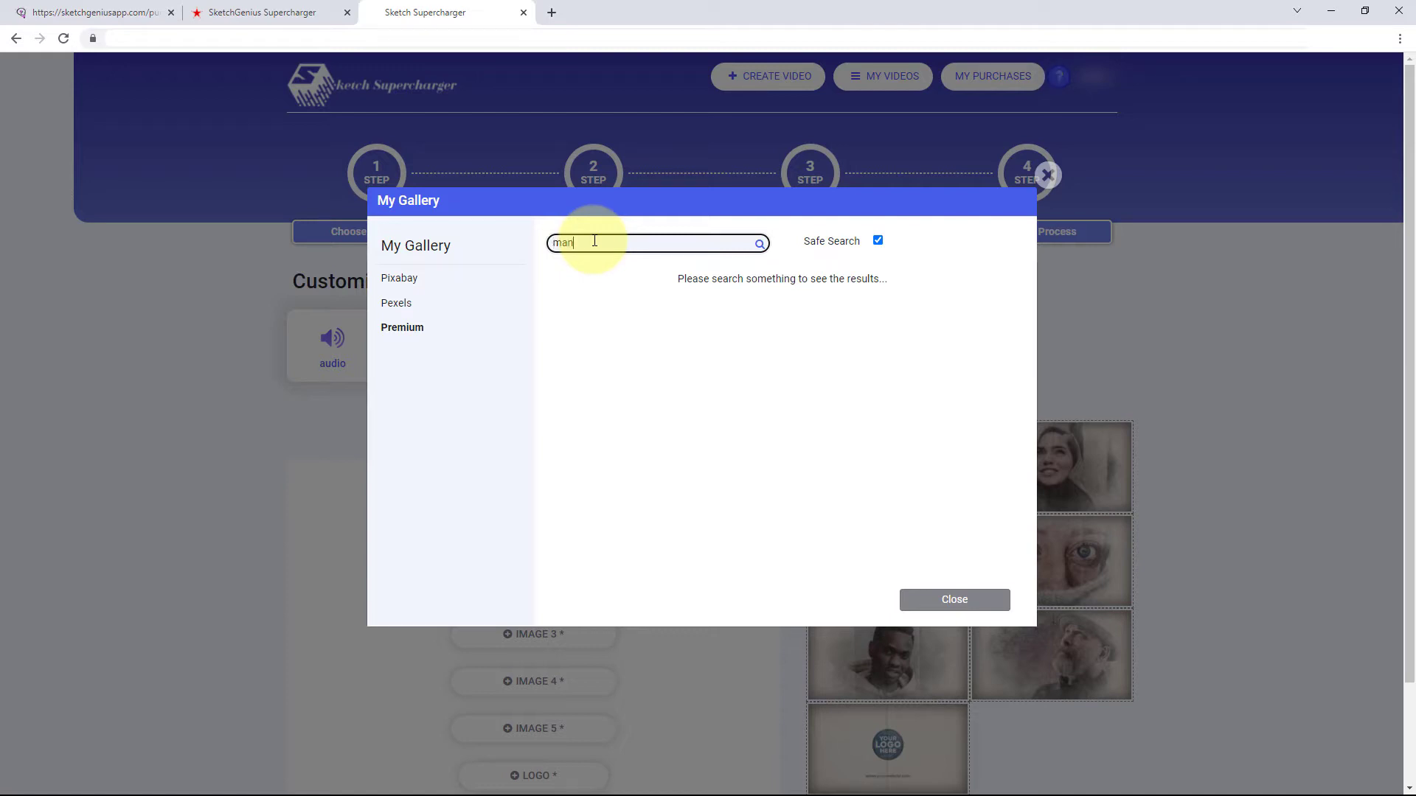
key(Return)
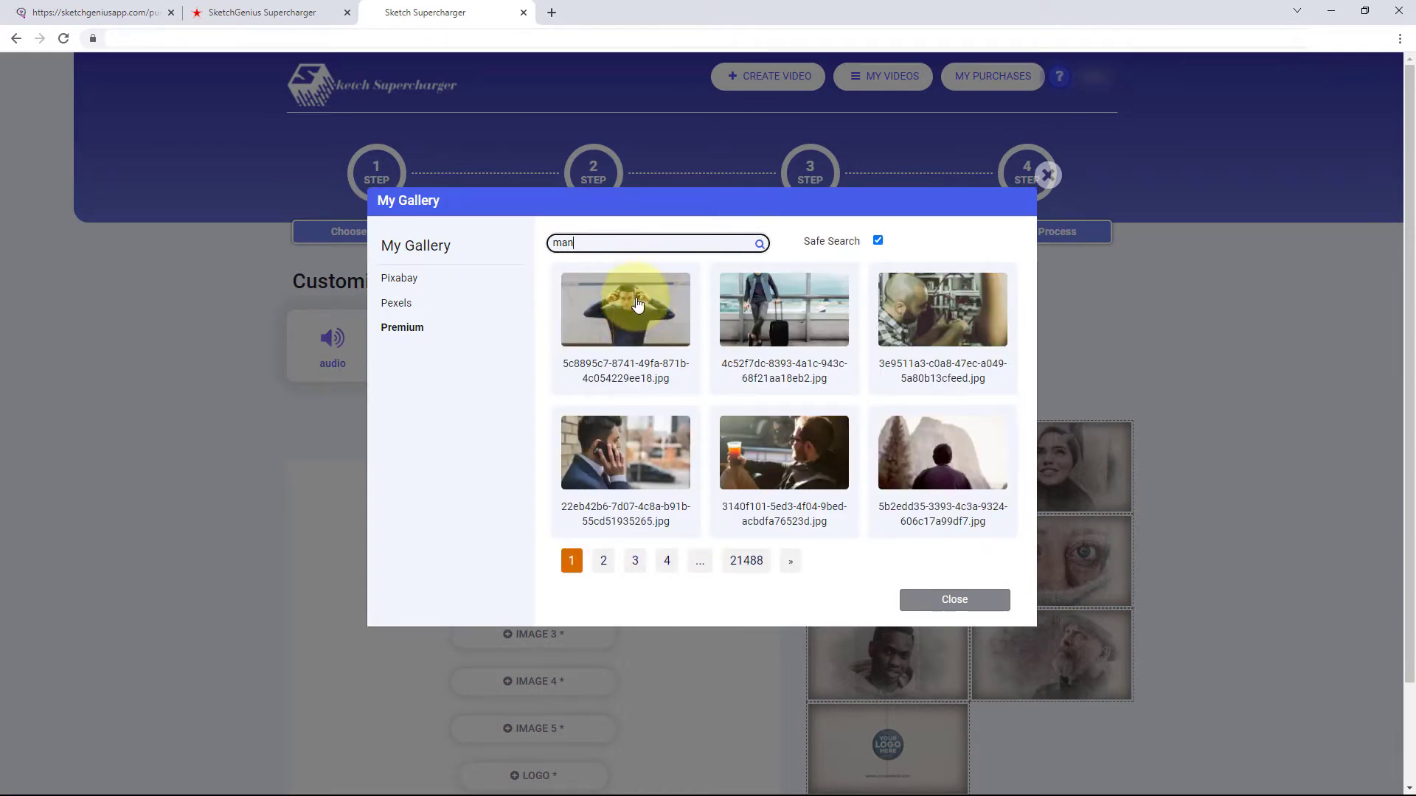
click(767, 307)
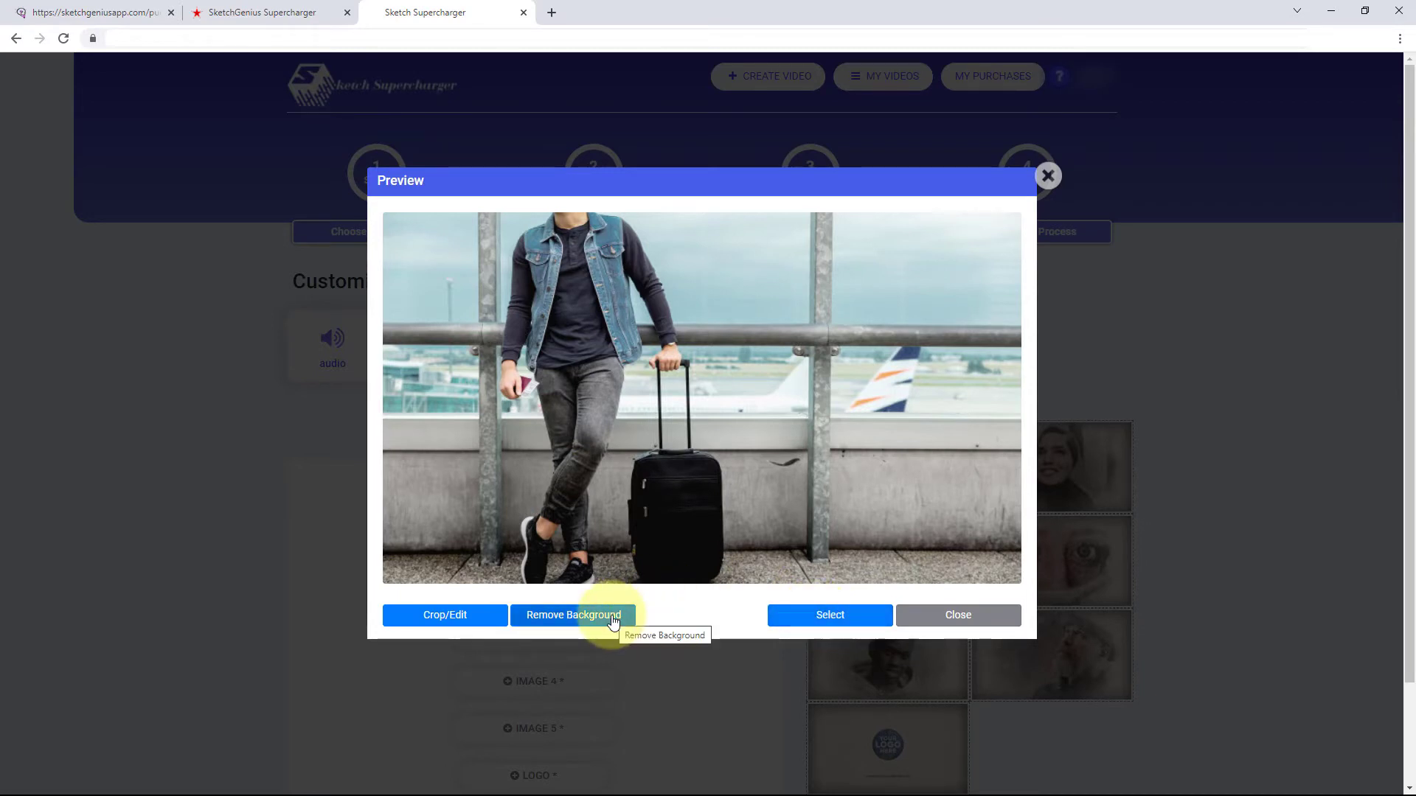
click(823, 614)
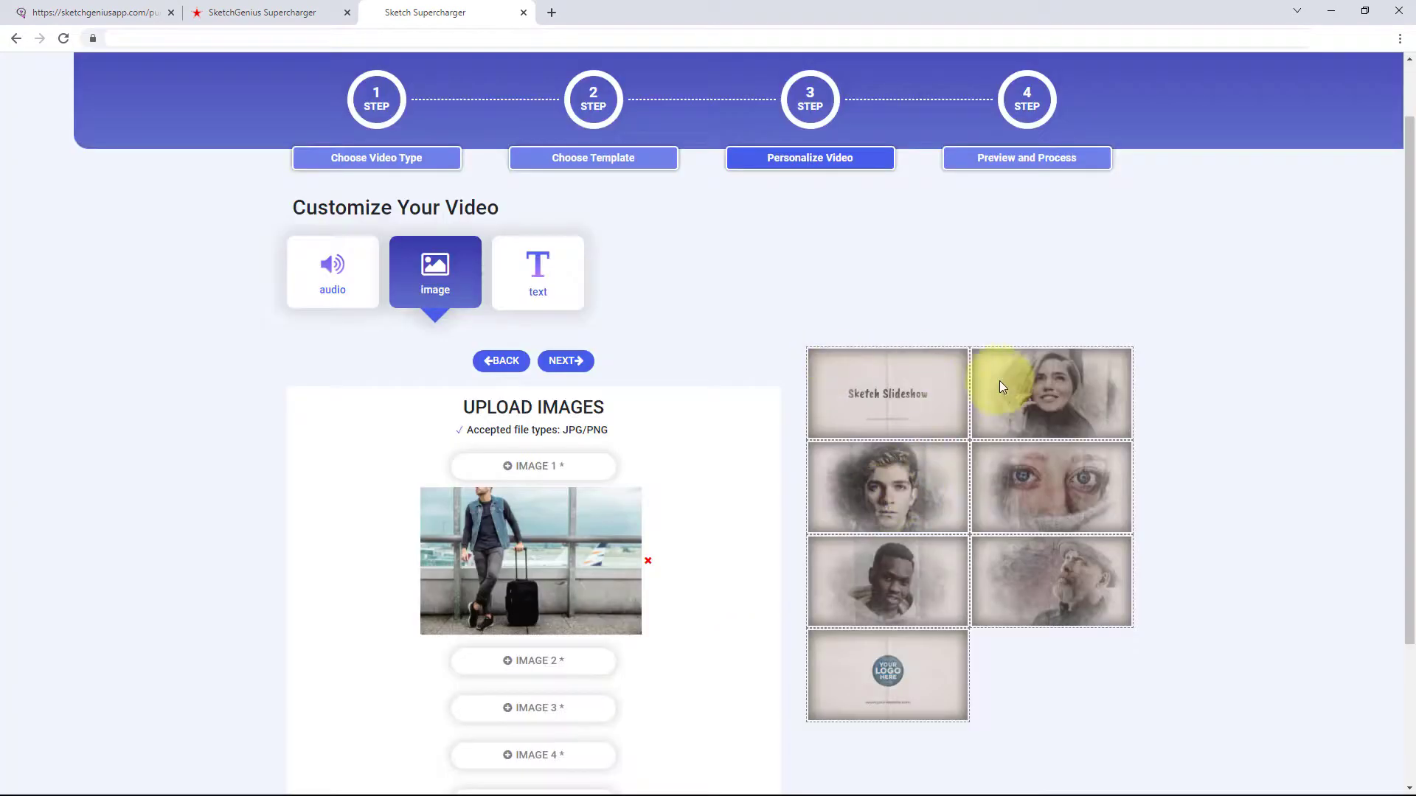
Look over the slideshow's text fields, then return to its audio section with the 2:10 track.
scroll(981, 611, down, 2)
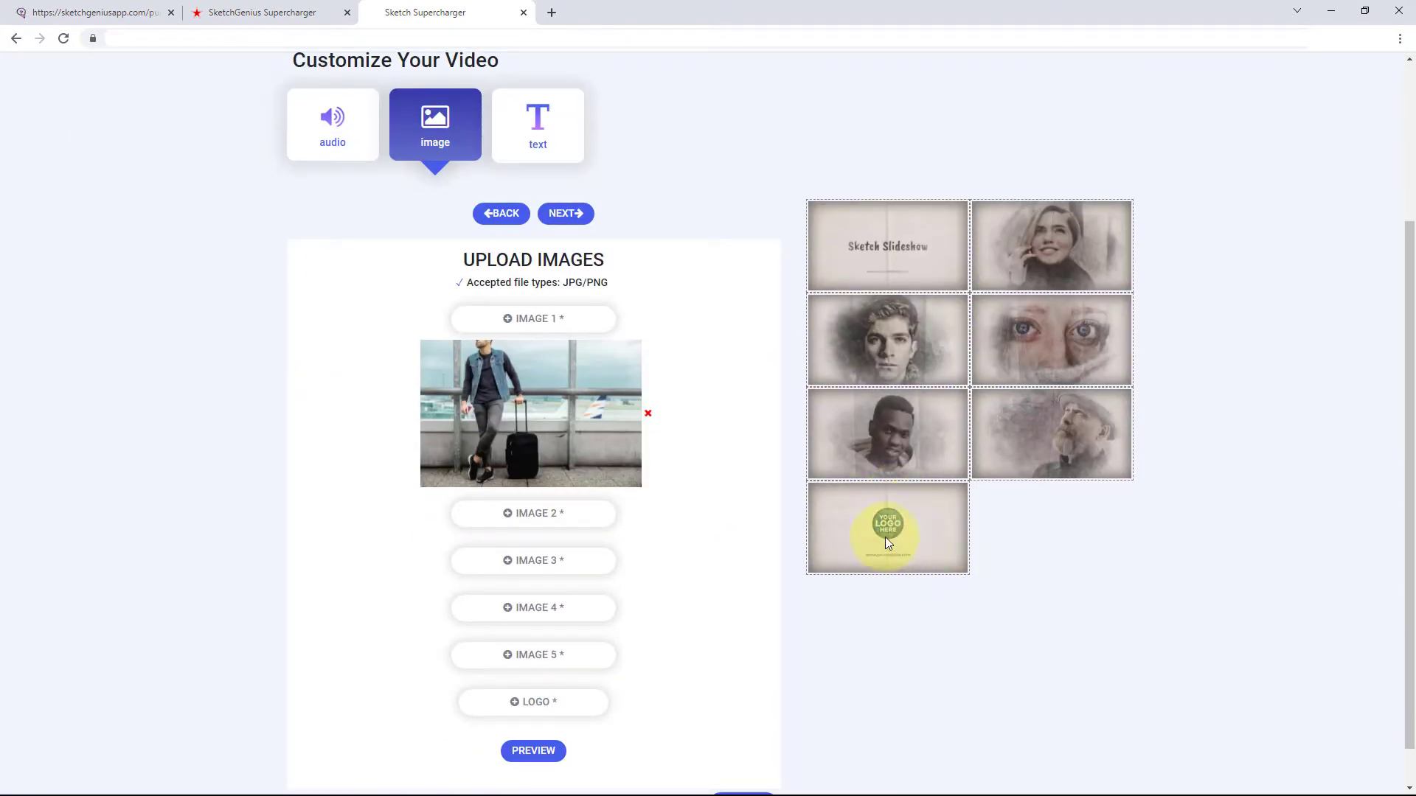
scroll(919, 534, up, 3)
click(538, 342)
scroll(829, 532, down, 1)
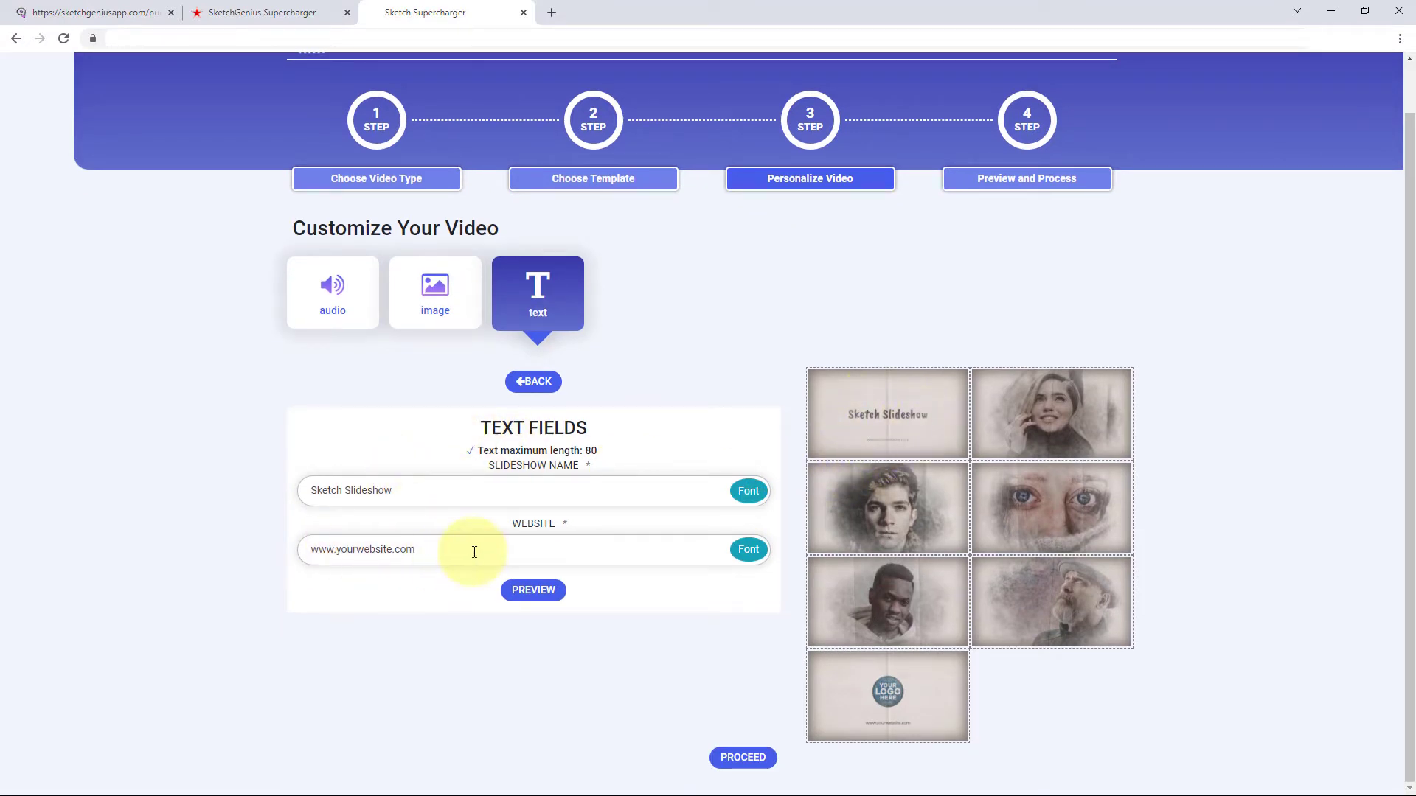
click(328, 295)
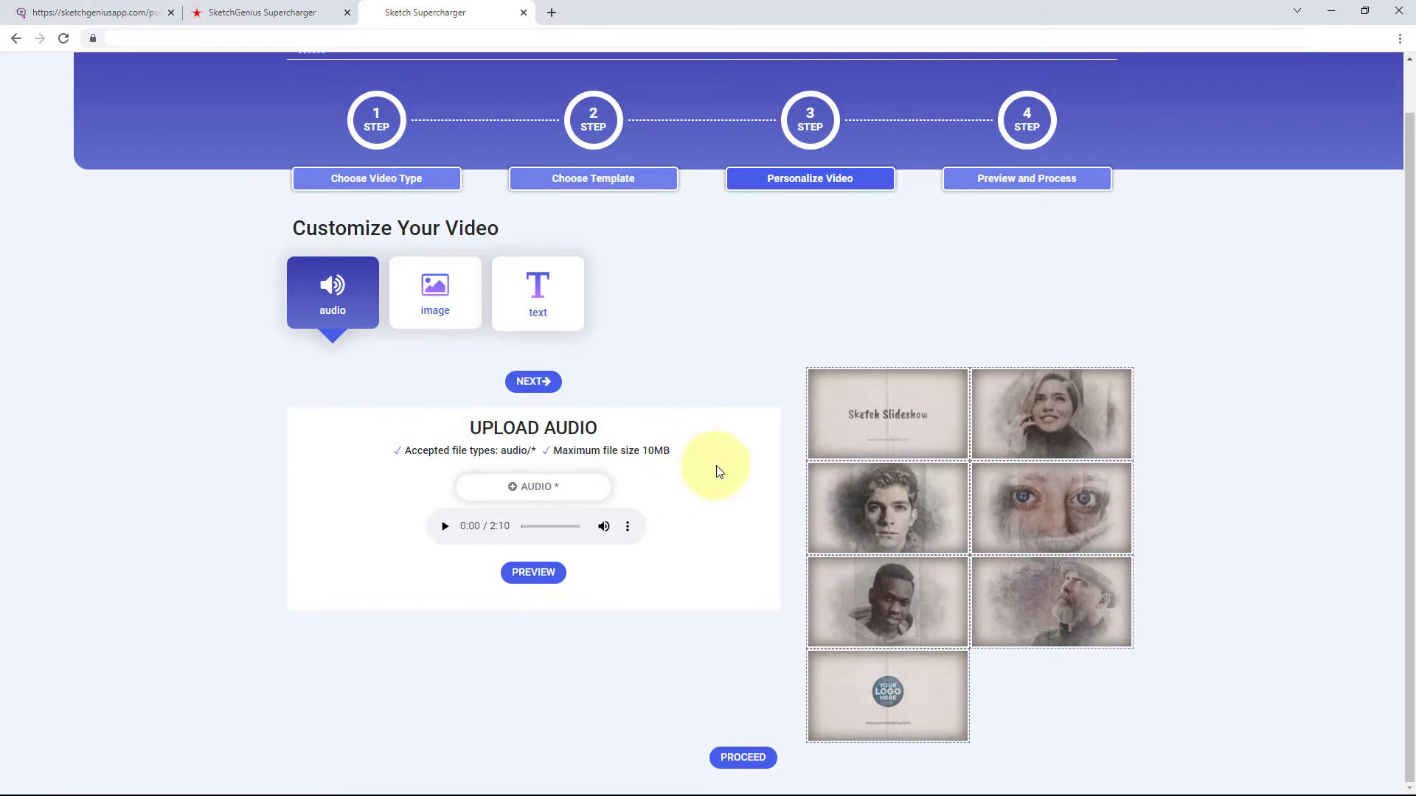
scroll(818, 508, up, 1)
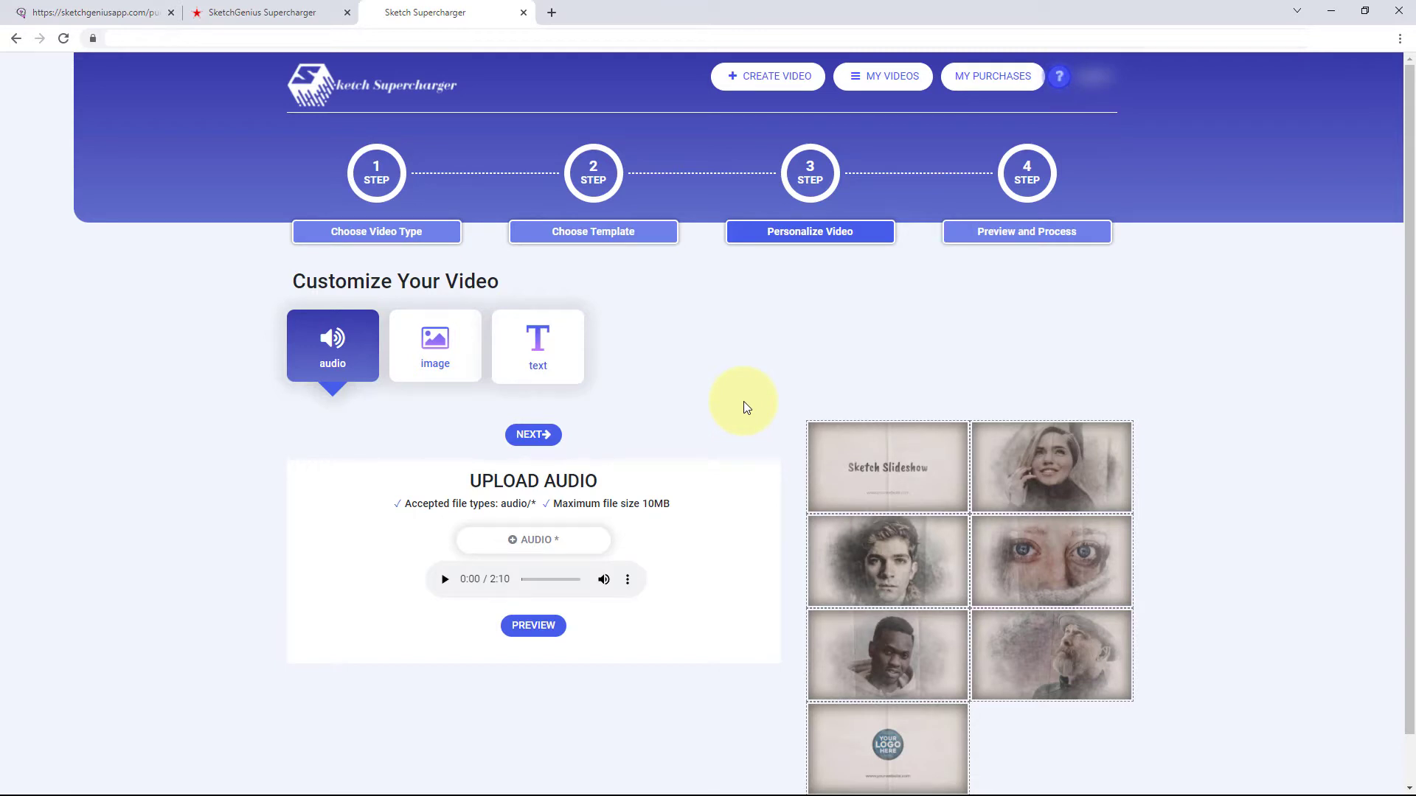
Return to template selection and start a video with the Video To Sketch template.
click(318, 161)
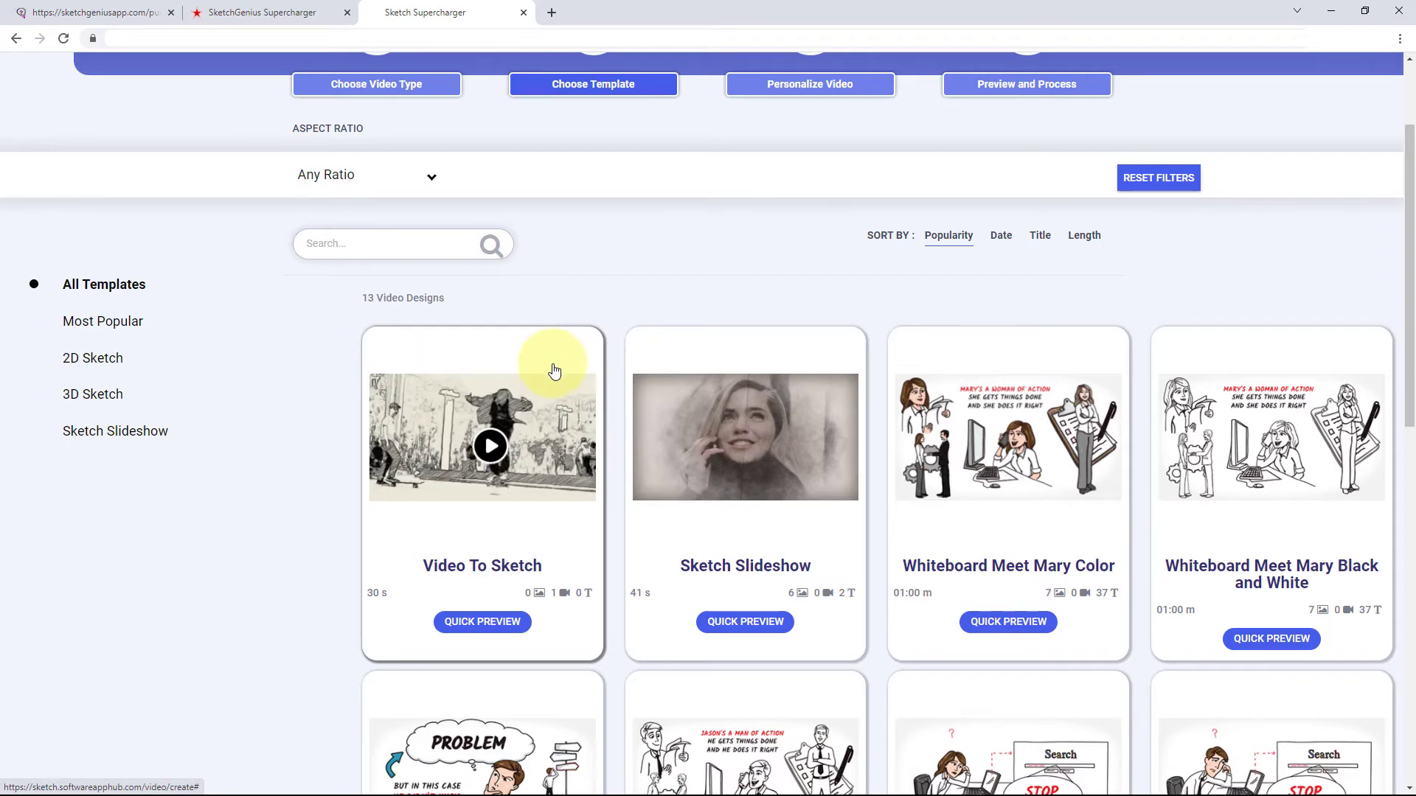
click(556, 368)
click(689, 635)
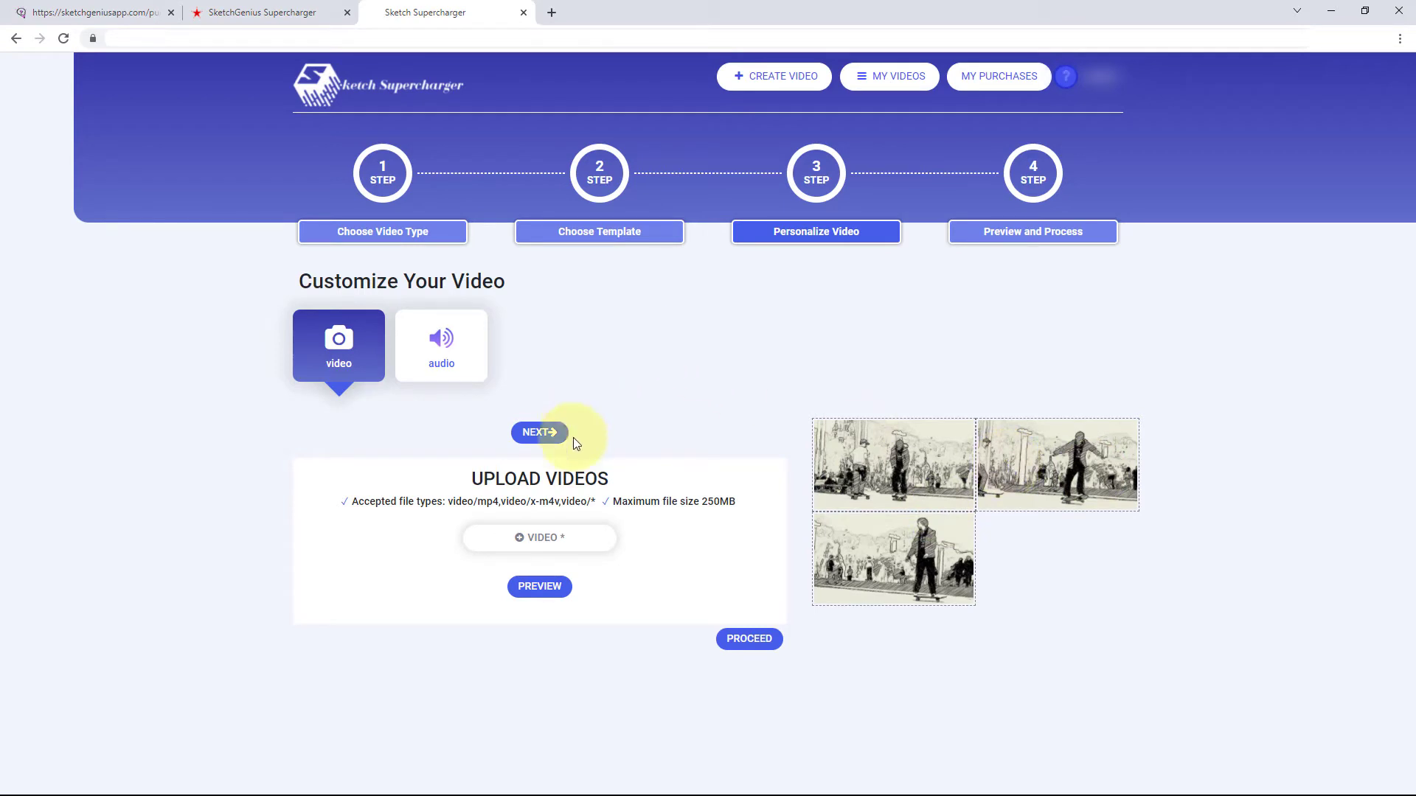
Set the source video to the 11-second premium stock clip of a man on a beach.
click(543, 543)
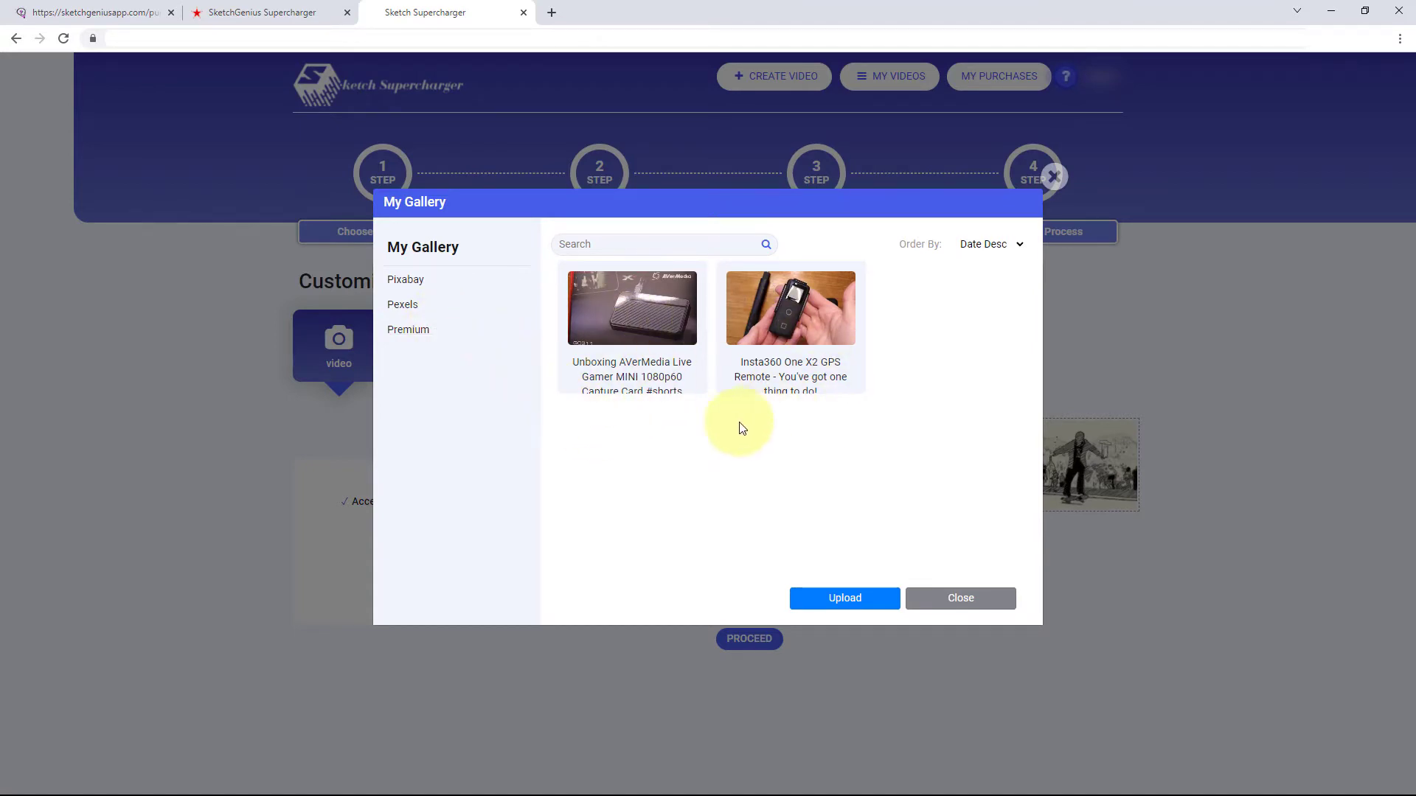
click(458, 339)
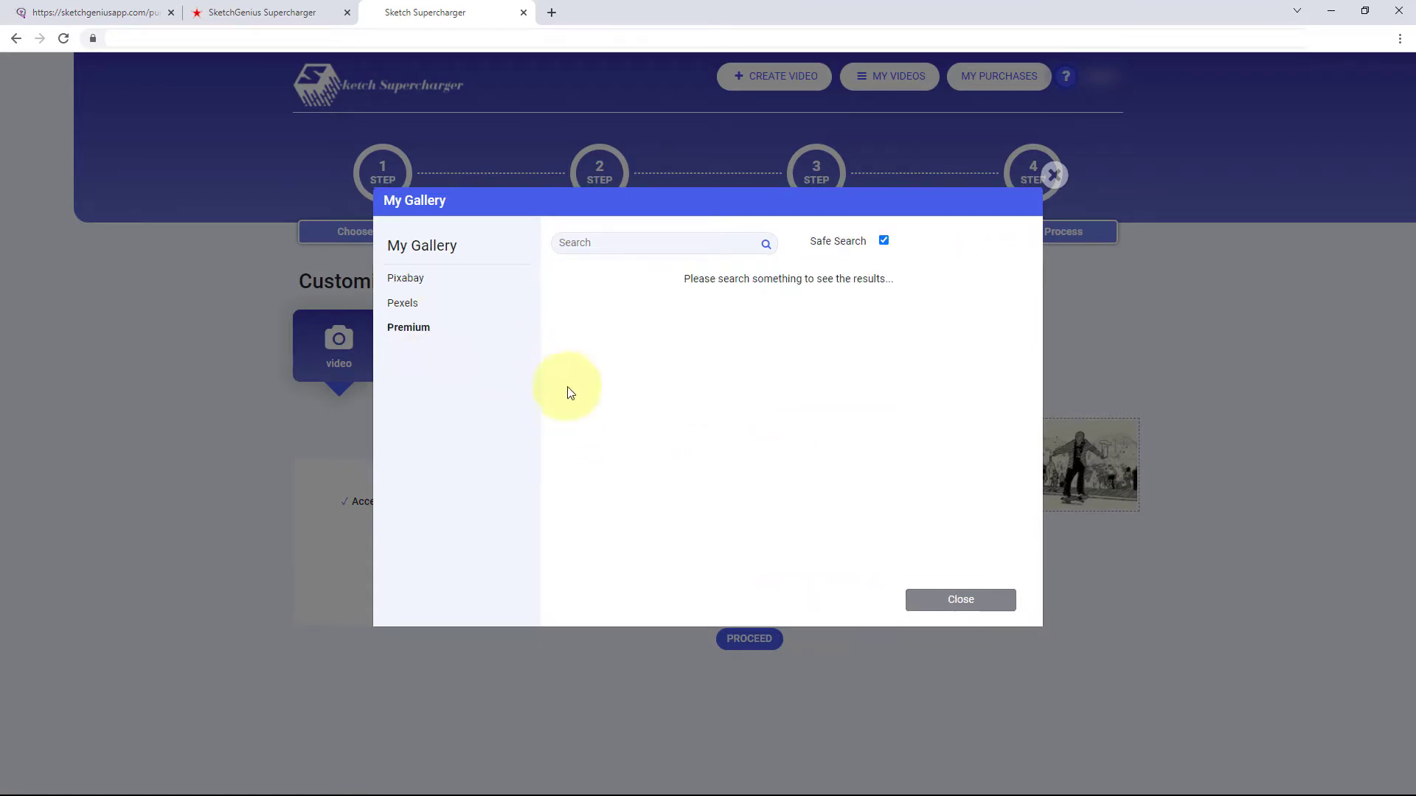
click(629, 241)
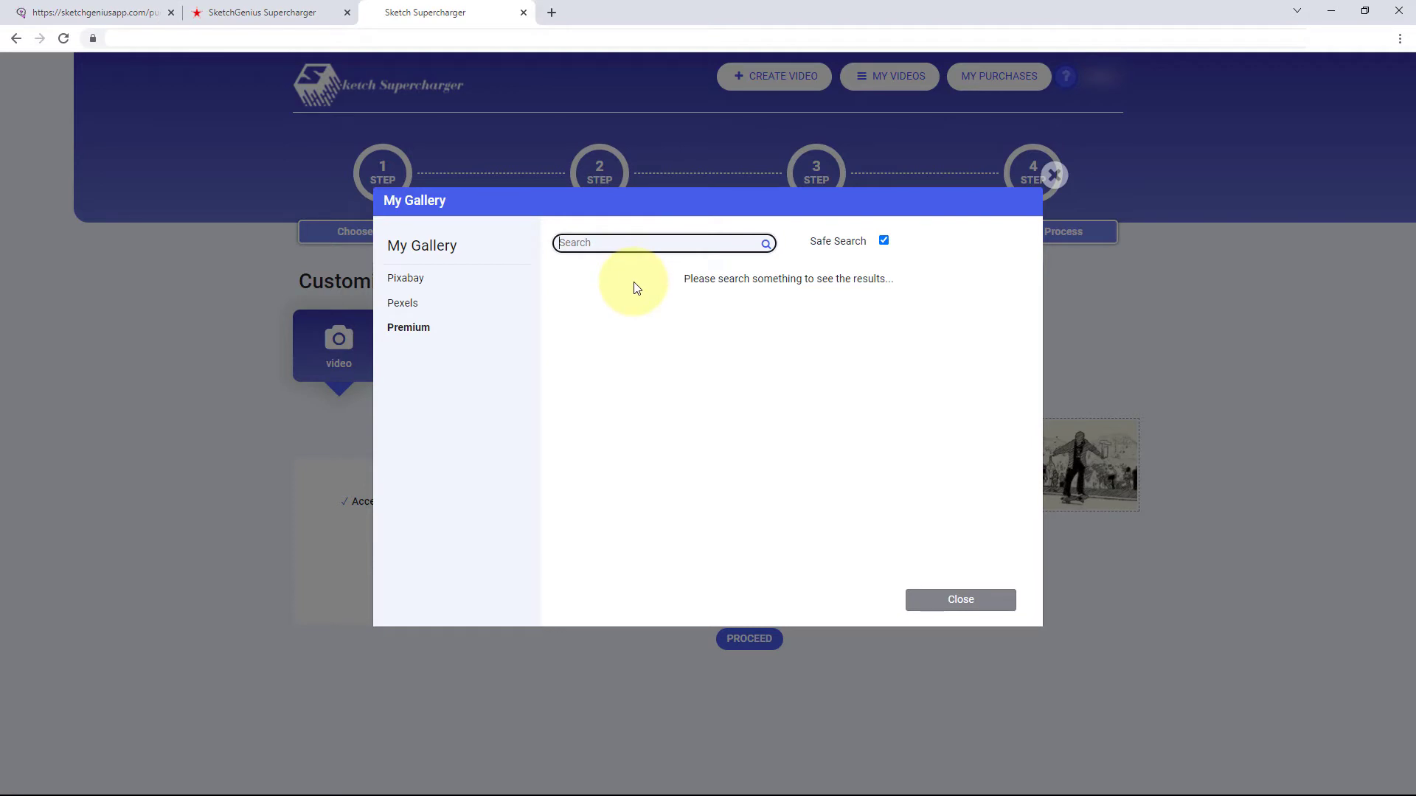
key(Return)
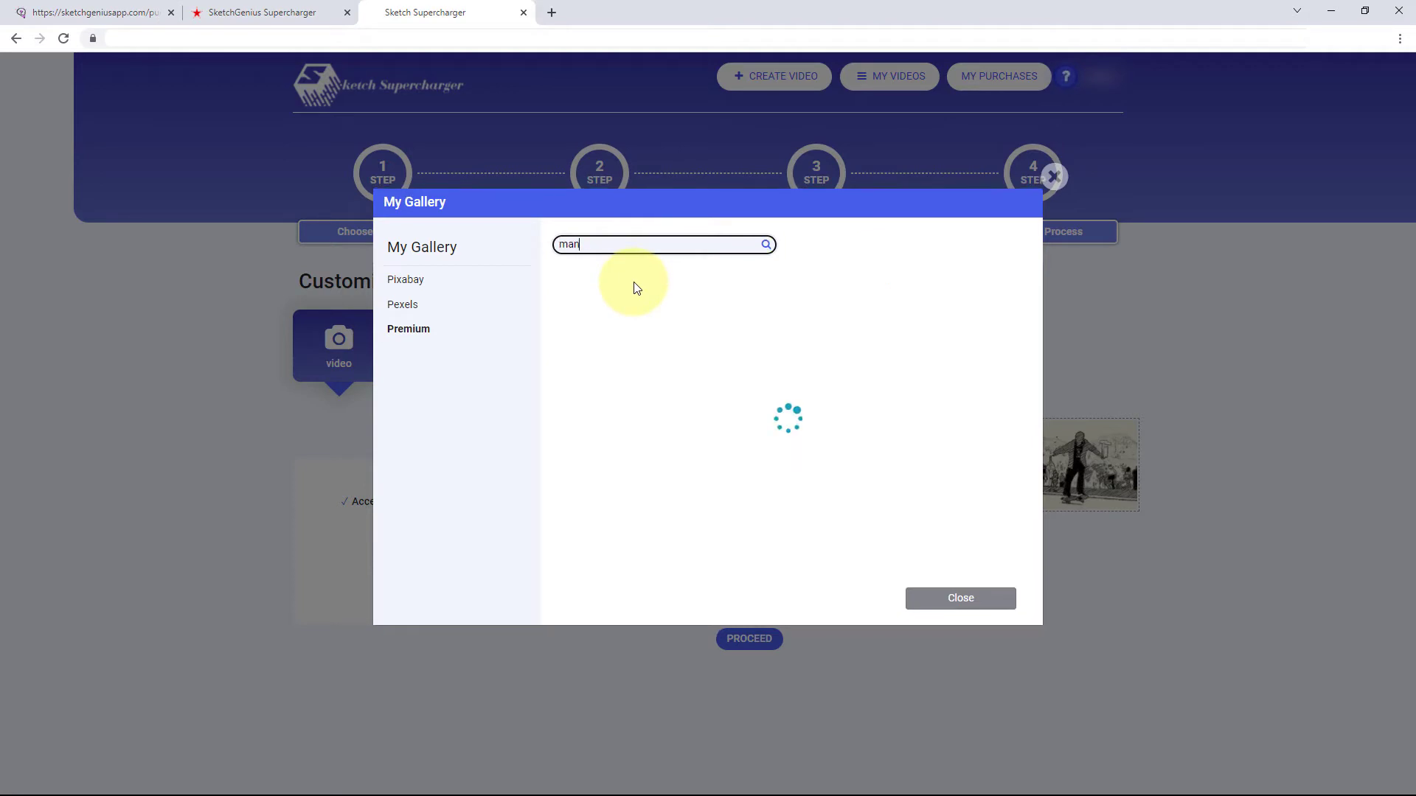
click(802, 316)
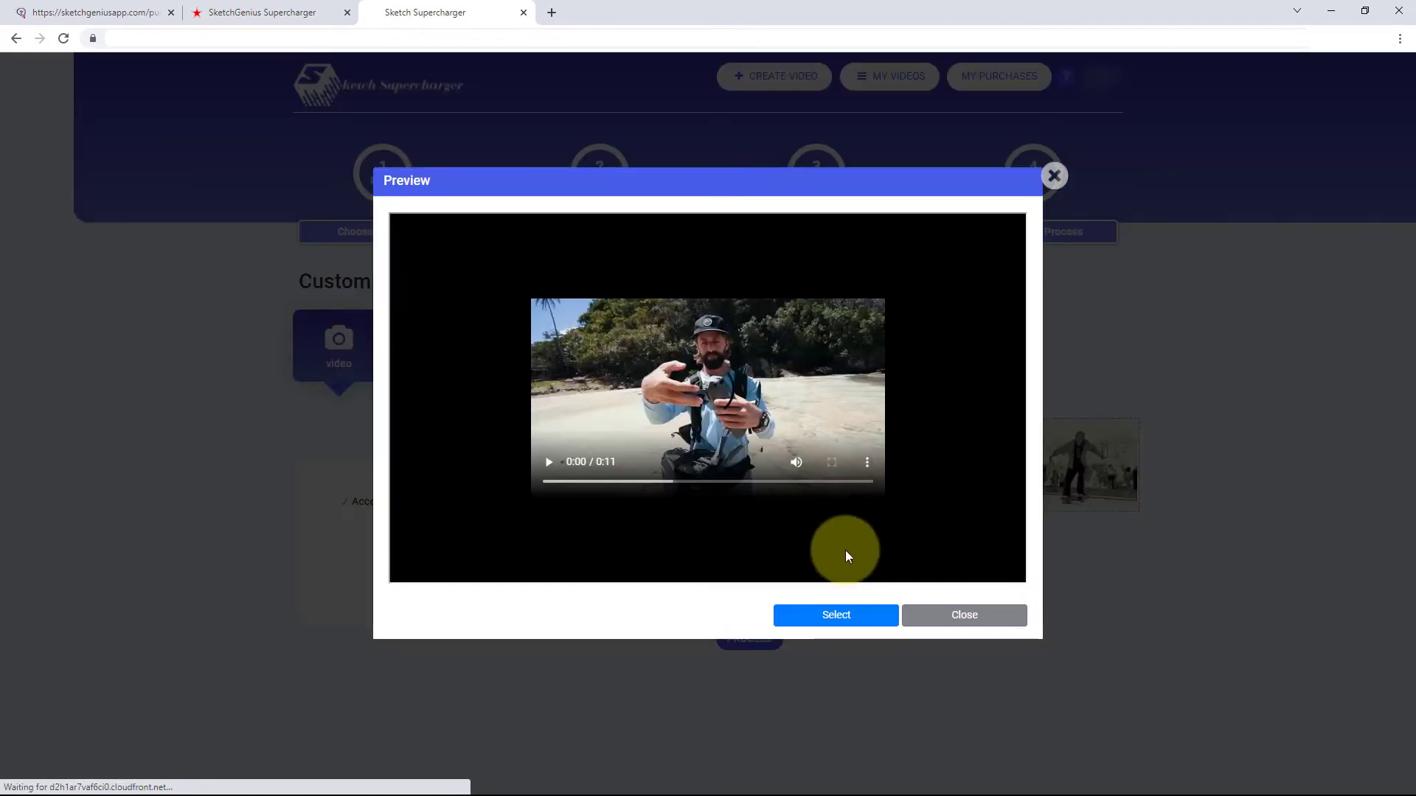
click(838, 616)
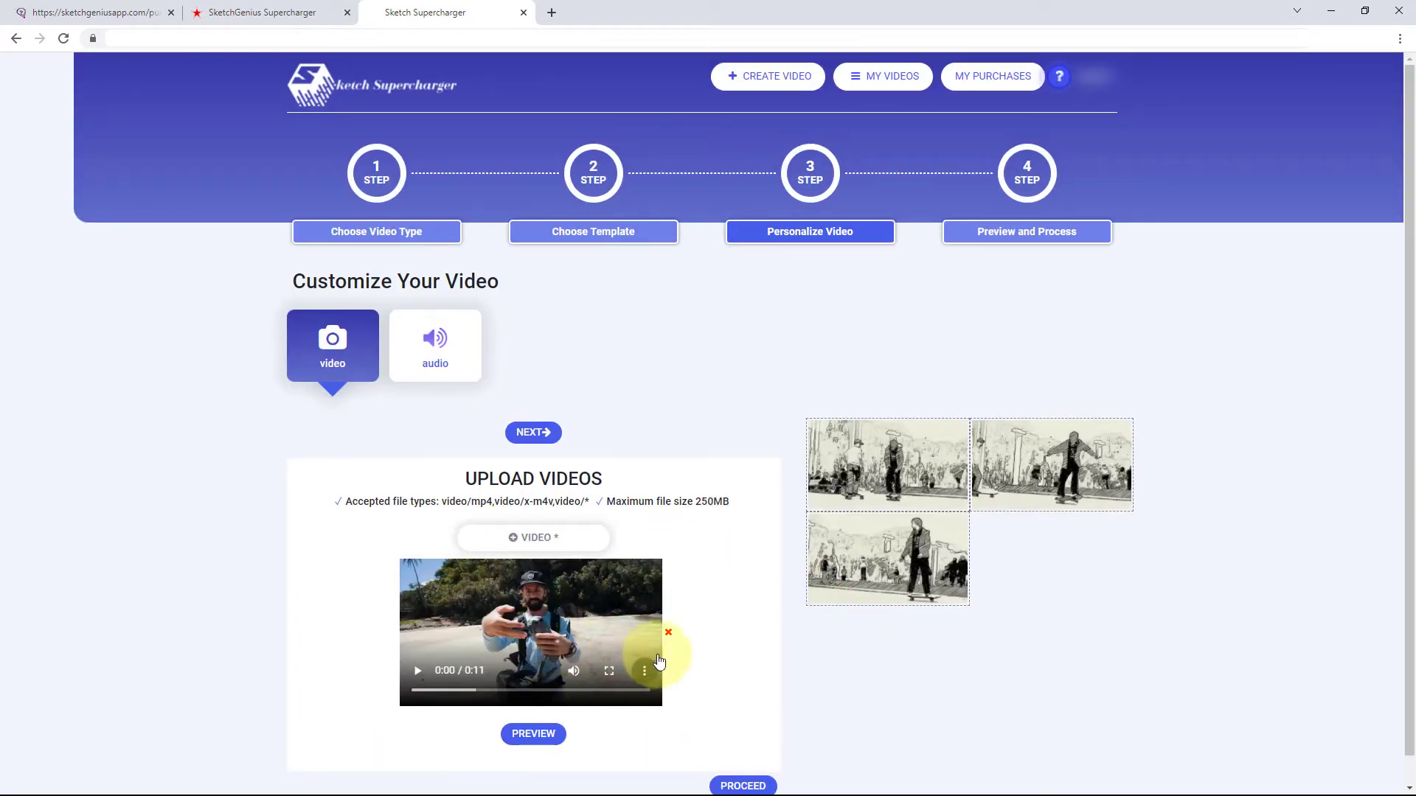
Preview the beach clip as sketch frames, then close the preview.
click(546, 734)
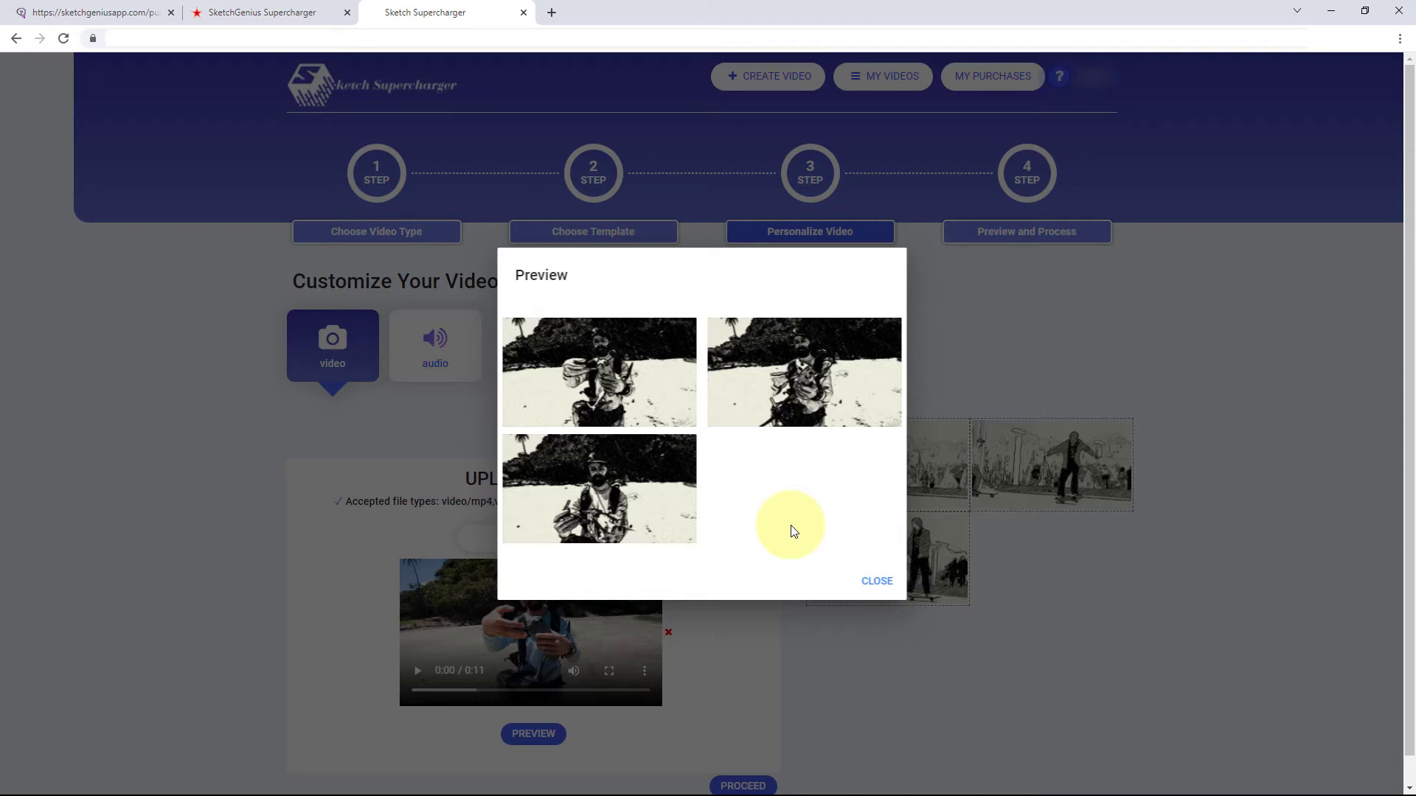
click(869, 579)
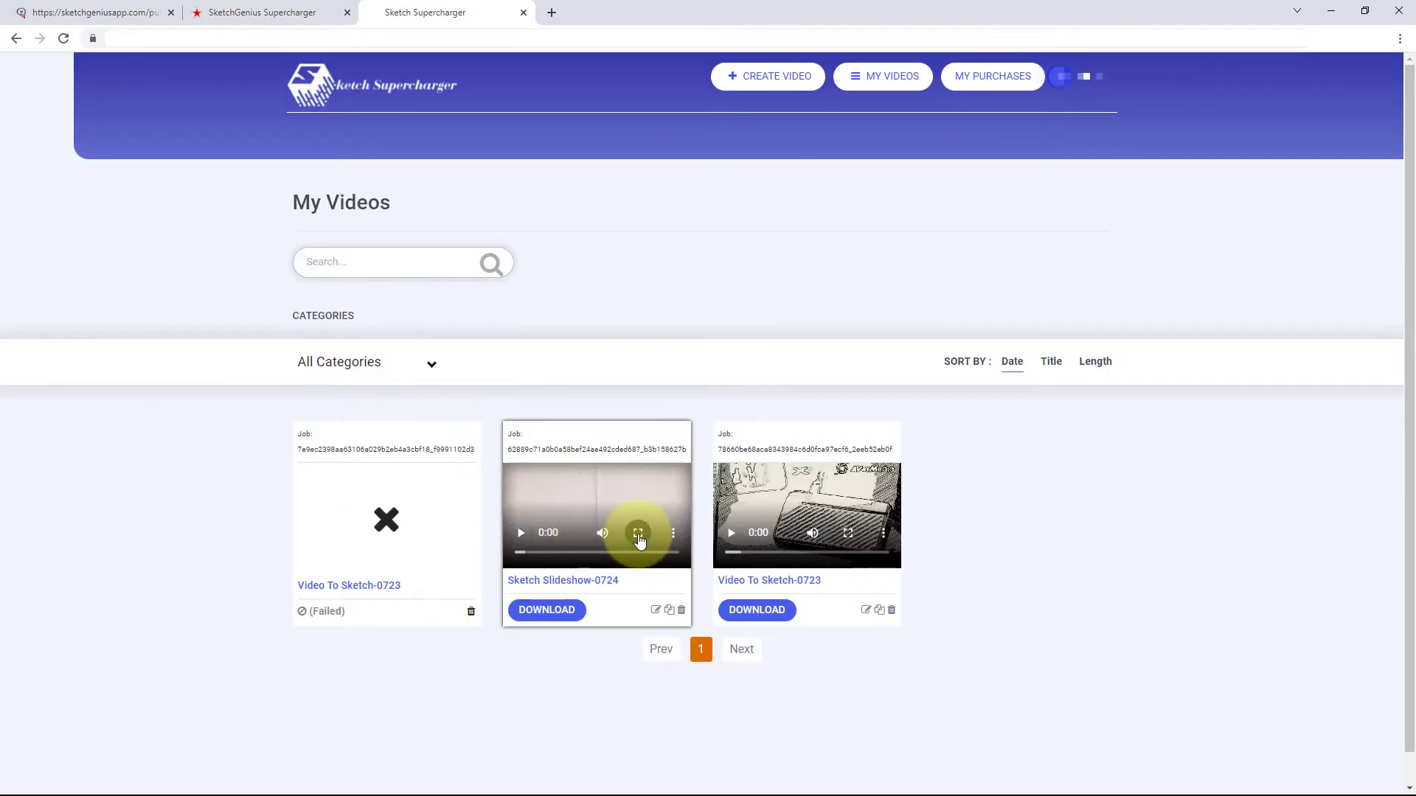
Play the Sketch Slideshow-0724 video full screen from its card.
click(639, 534)
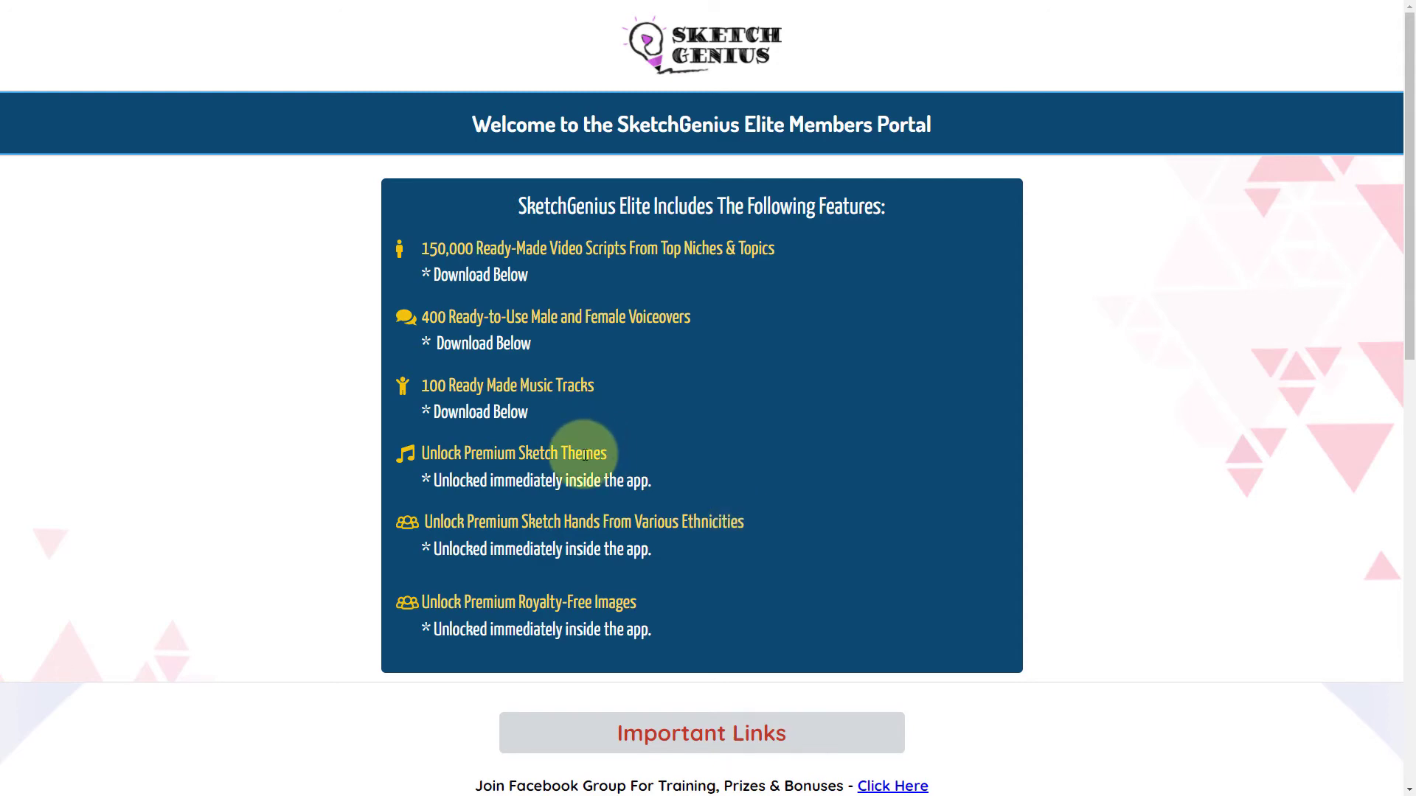
scroll(461, 411, down, 12)
scroll(836, 242, down, 1)
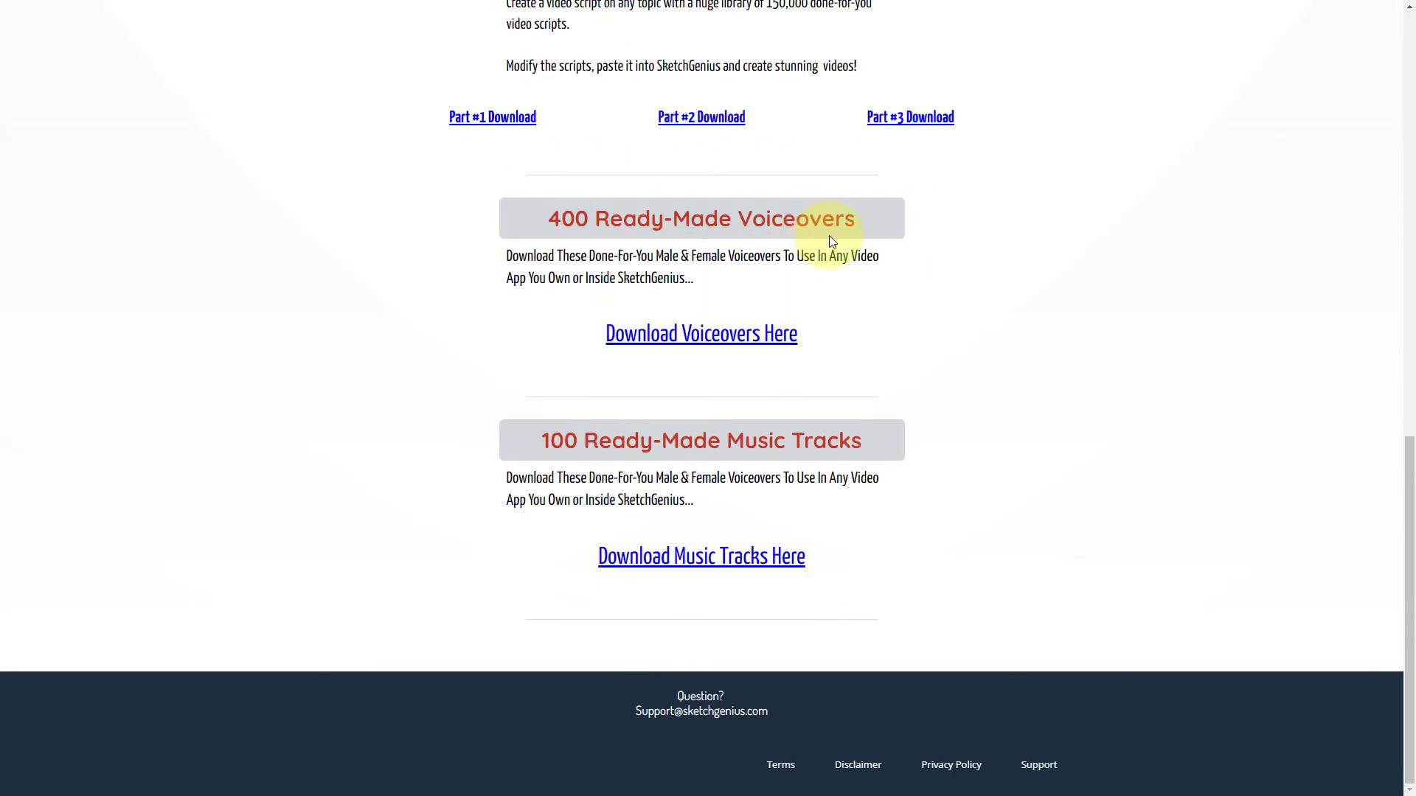
scroll(846, 295, up, 4)
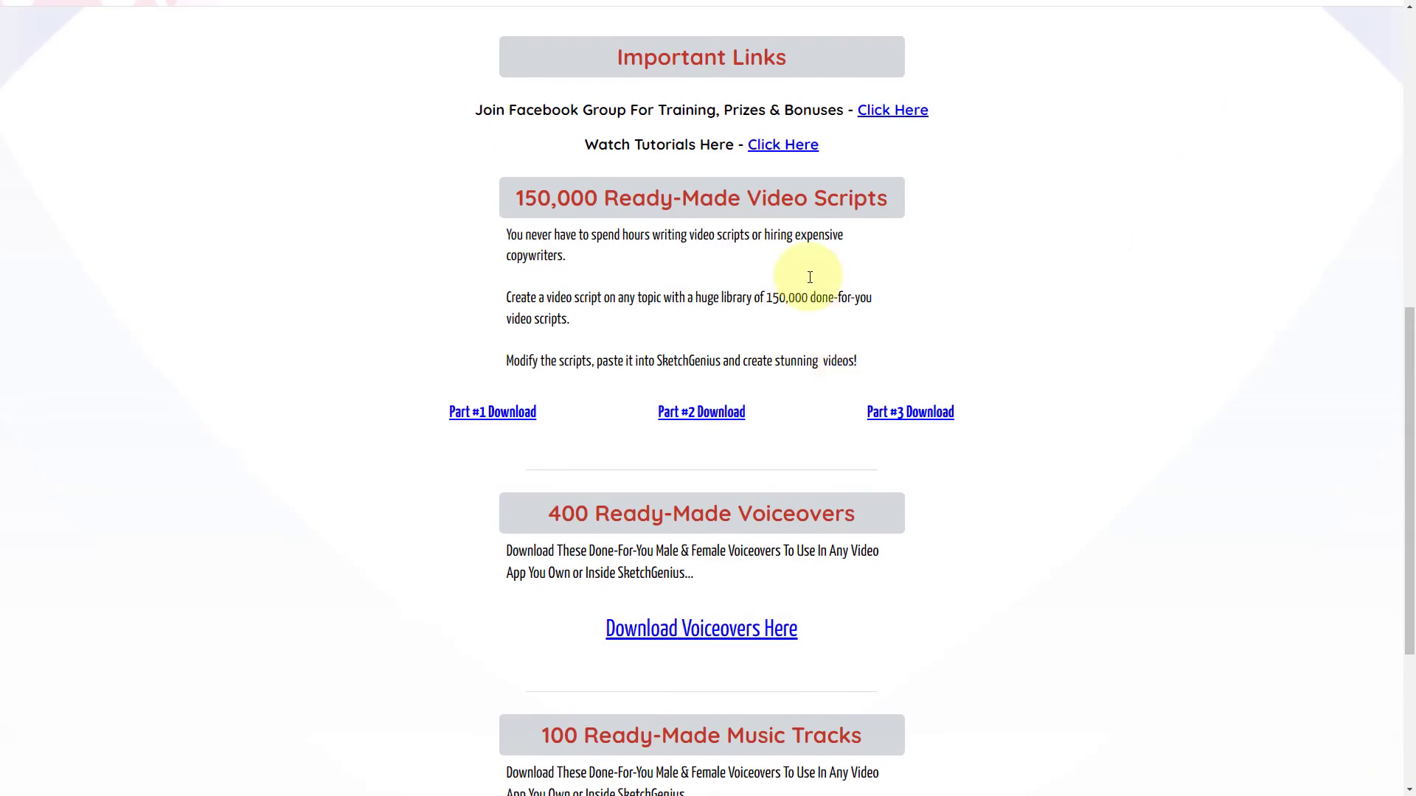
scroll(781, 300, down, 4)
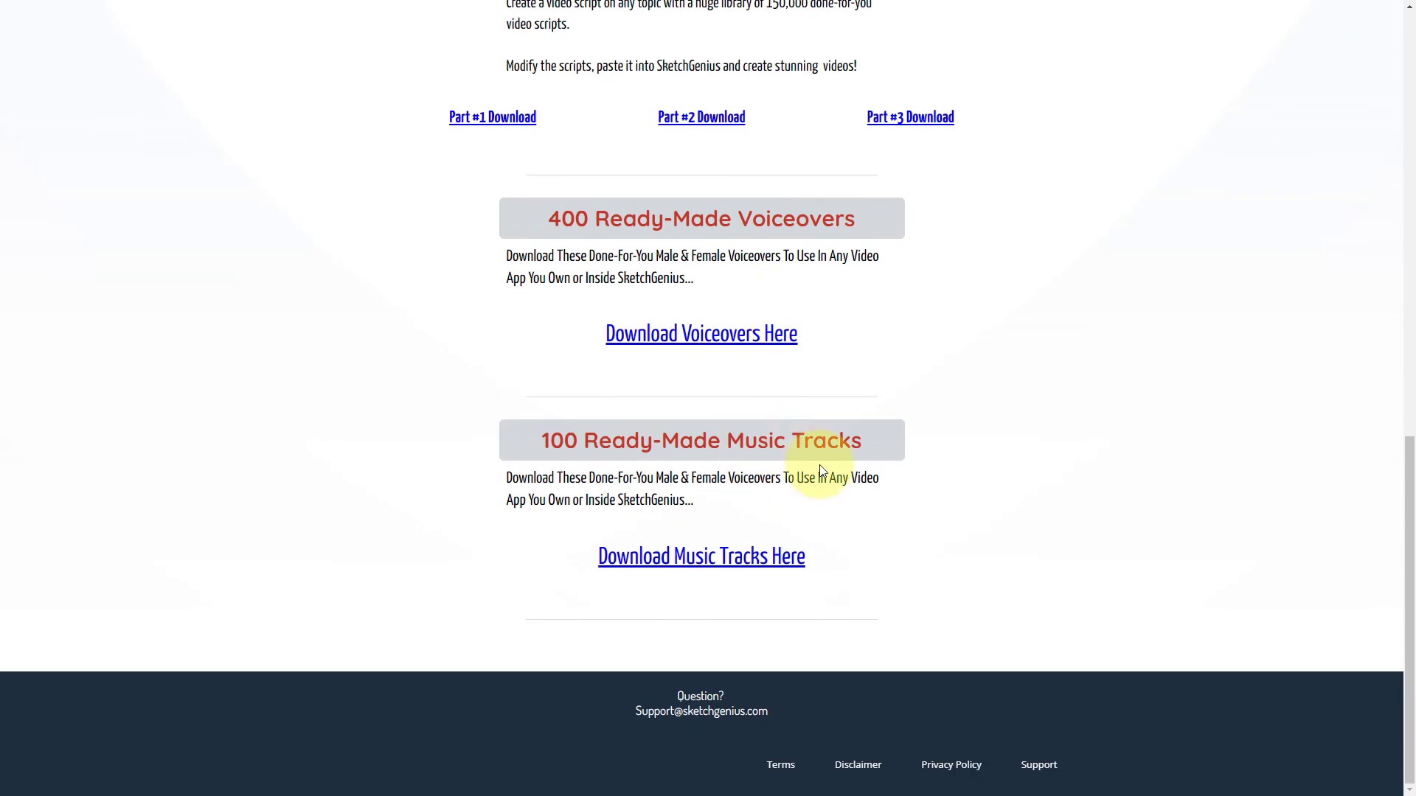
scroll(906, 489, up, 7)
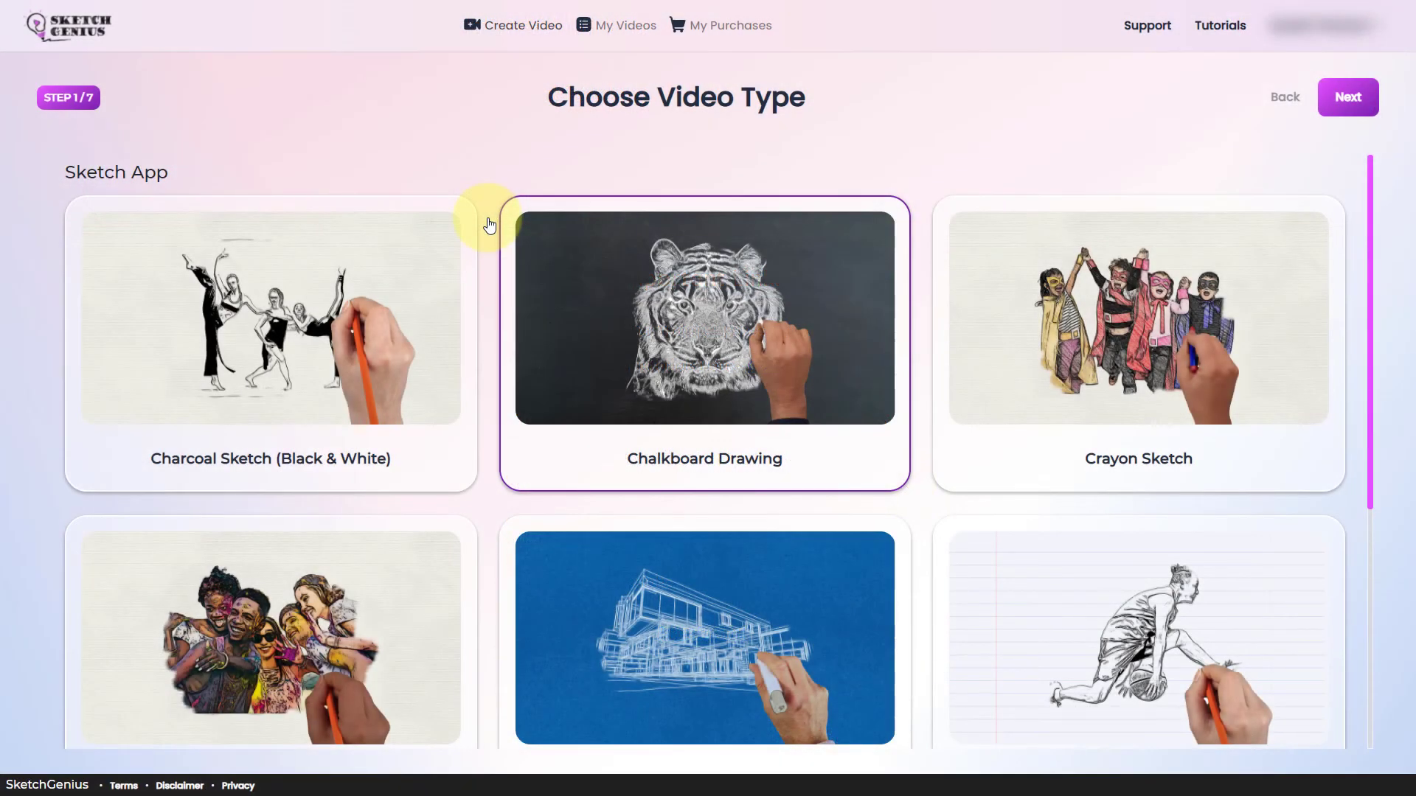
scroll(490, 225, down, 5)
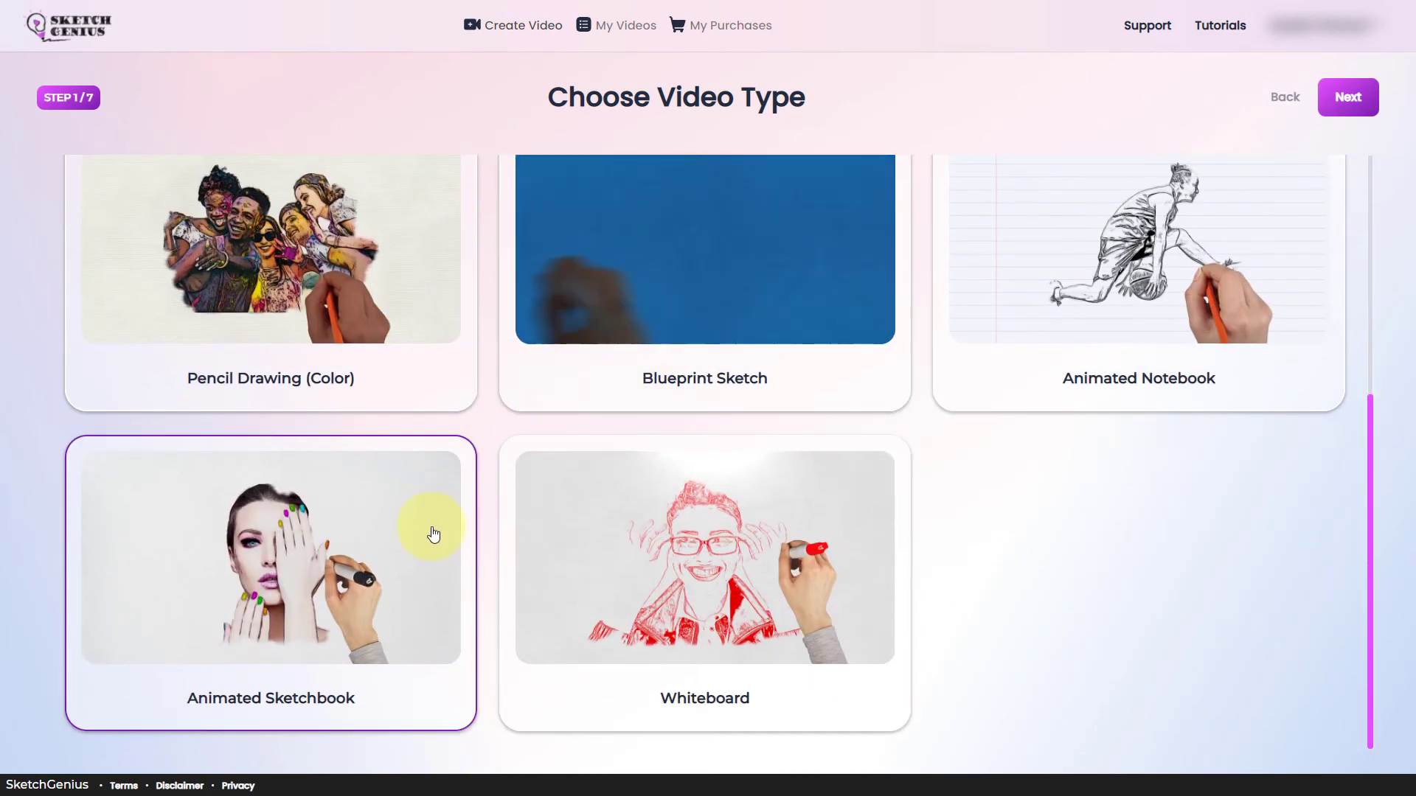
click(381, 546)
click(1348, 97)
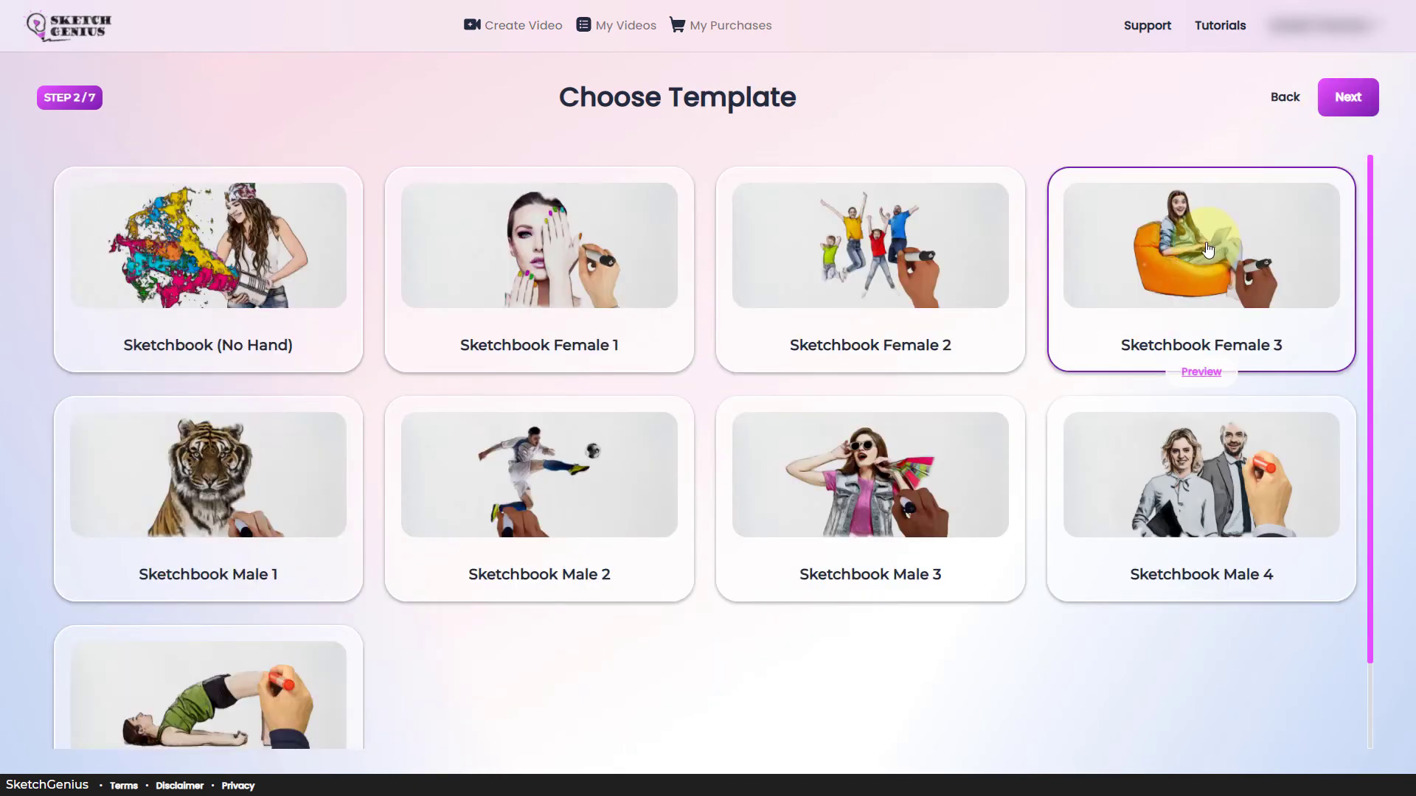
scroll(435, 531, down, 1)
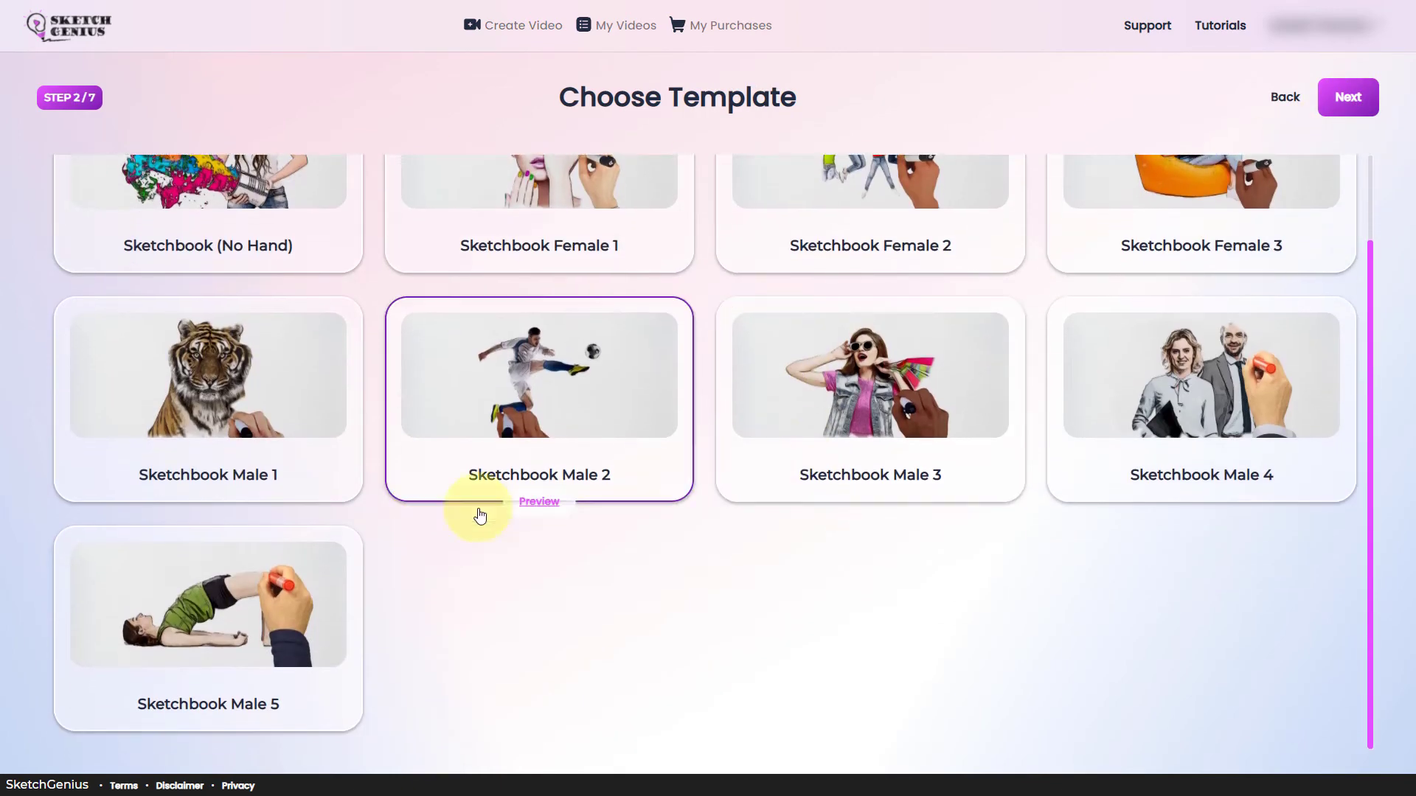
scroll(665, 500, up, 1)
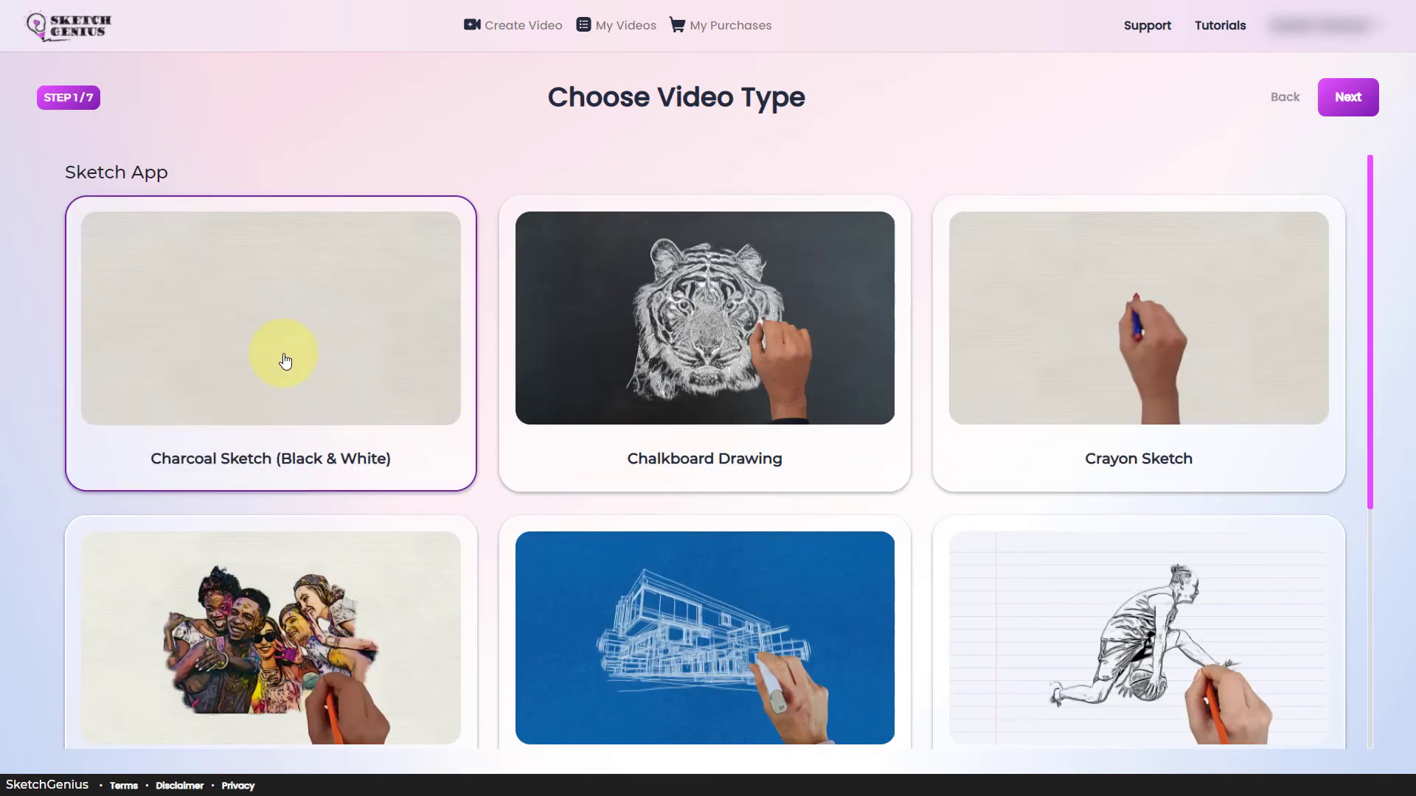
Browse the Charcoal Sketch (Black & White) templates, then return to the video type choices.
click(285, 360)
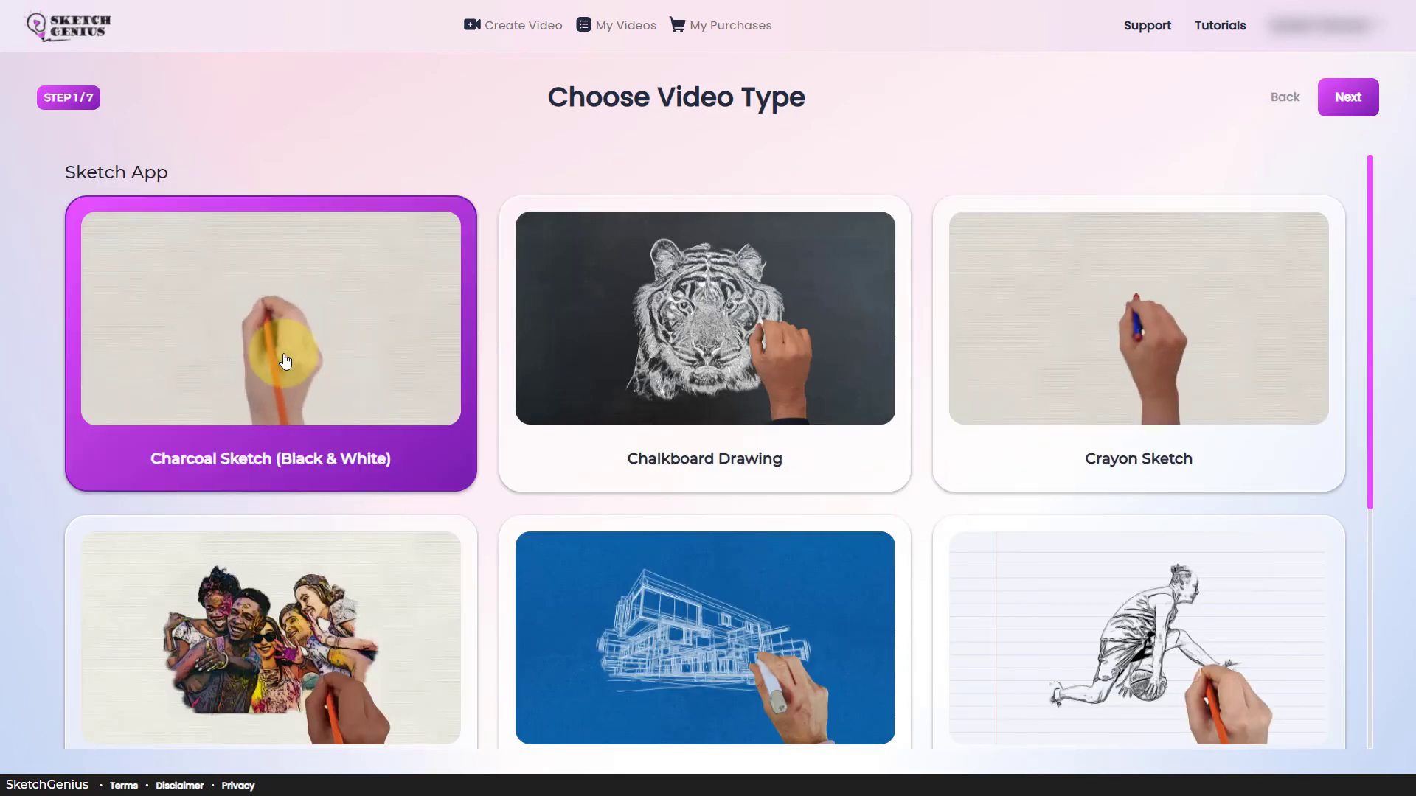
click(1348, 97)
scroll(1170, 272, down, 2)
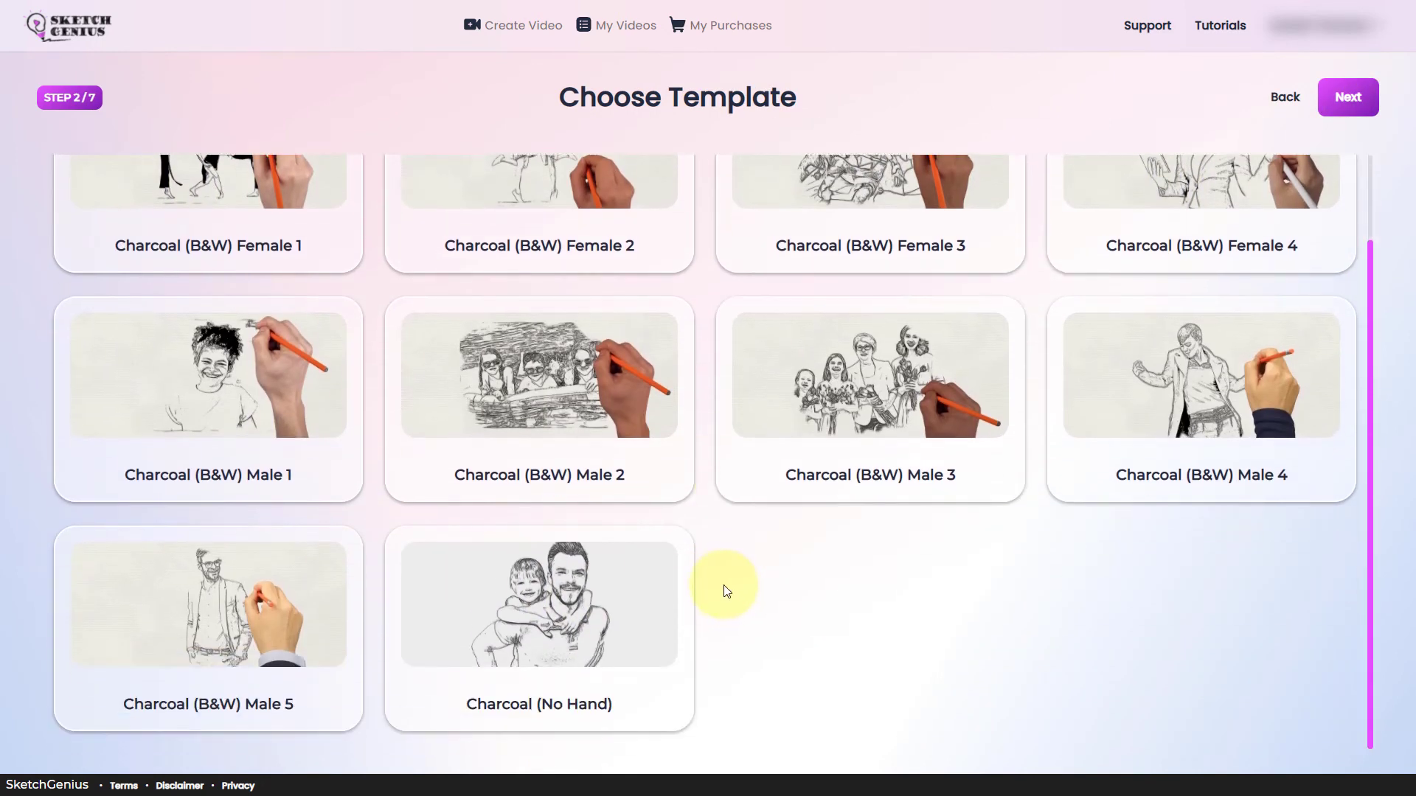
scroll(710, 591, up, 2)
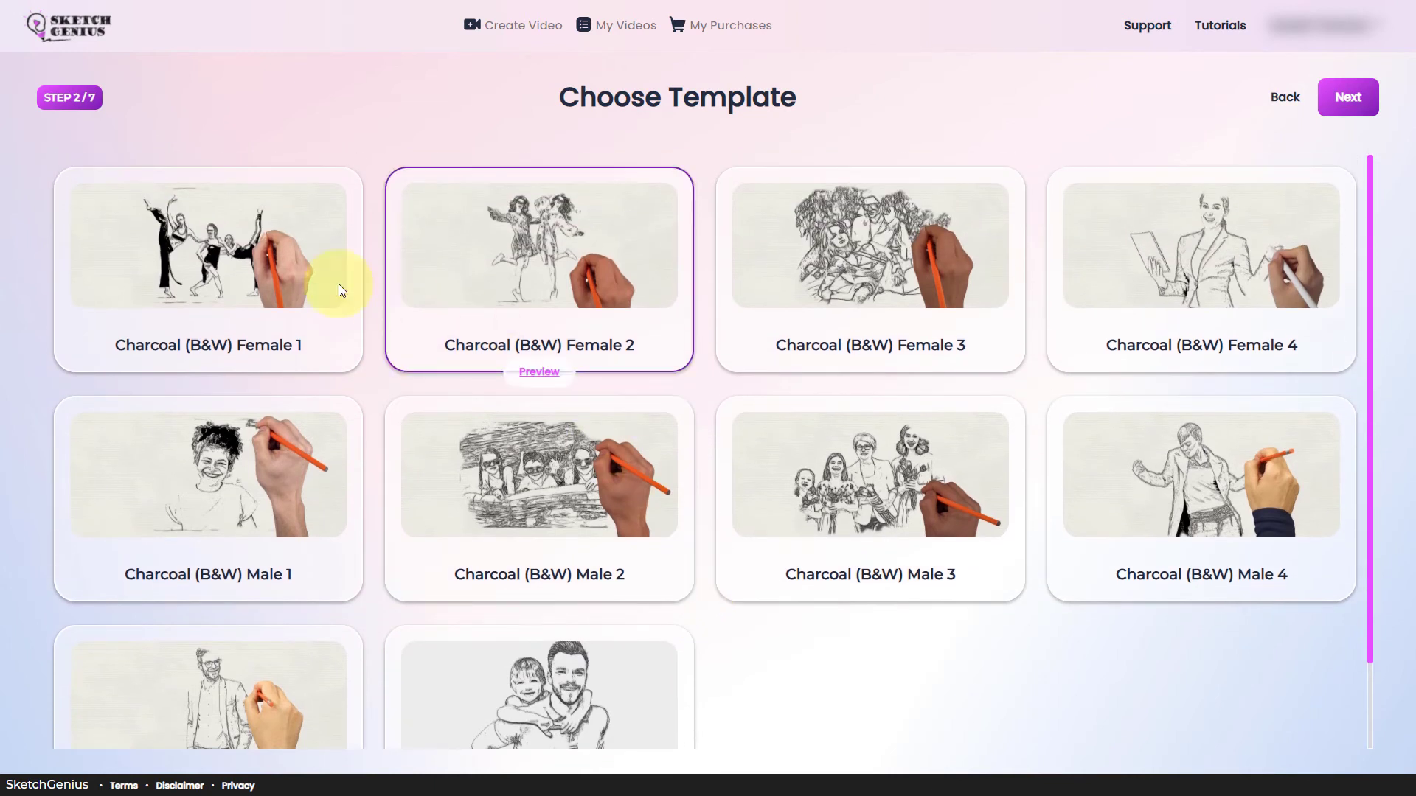
scroll(496, 484, down, 2)
scroll(708, 538, up, 1)
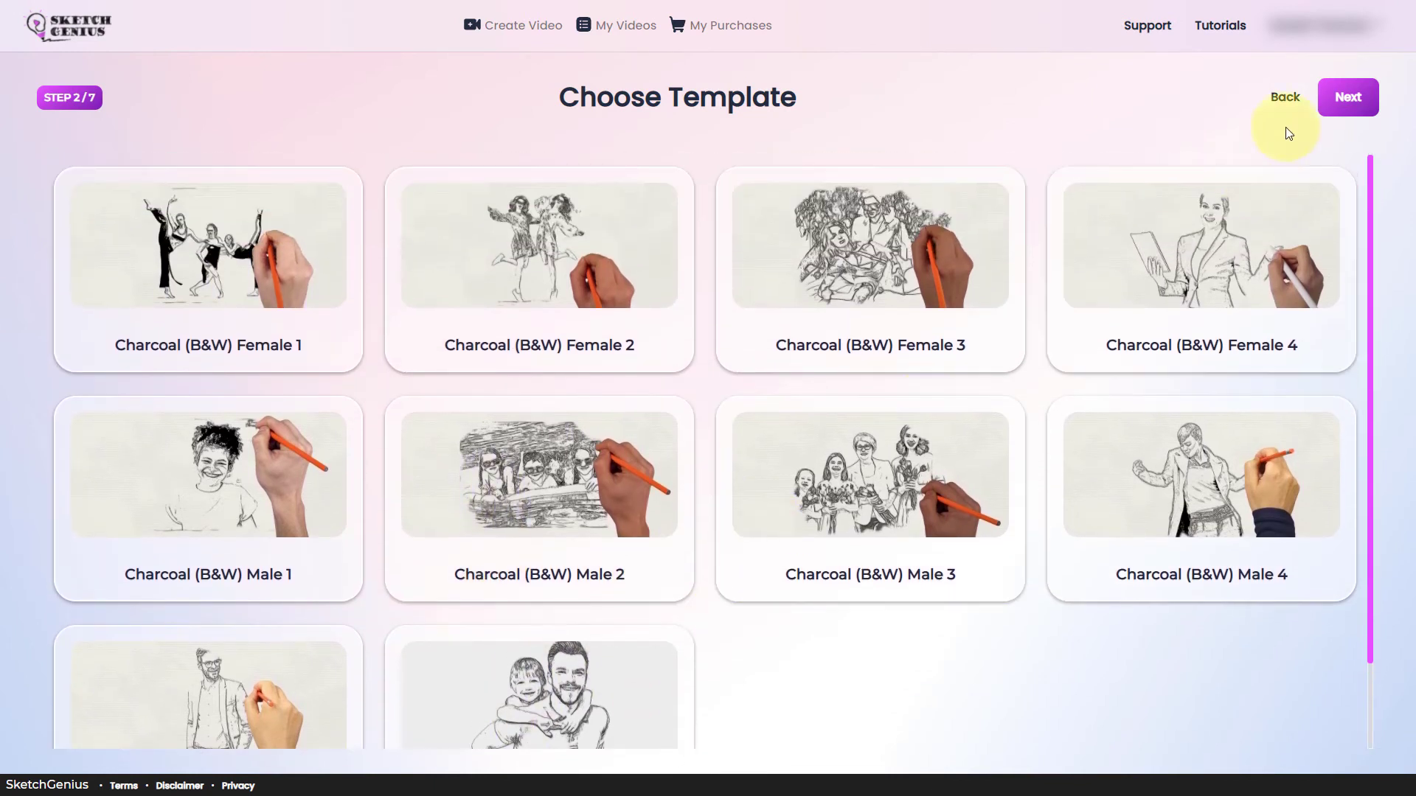
click(1287, 126)
scroll(671, 402, down, 4)
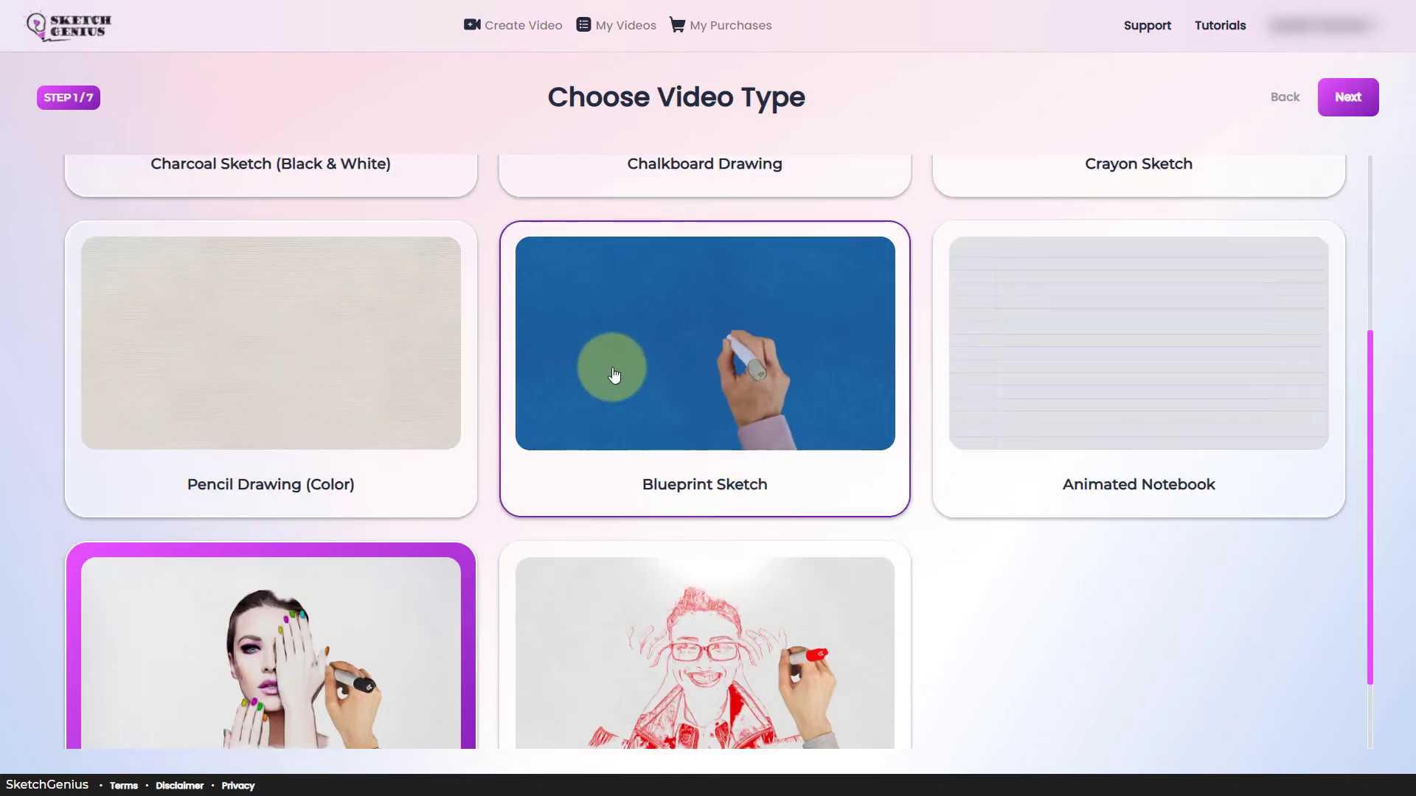
Choose Blueprint Sketch with the Blueprint Male 1 template and manual script 'The elite upgrade'.
click(625, 378)
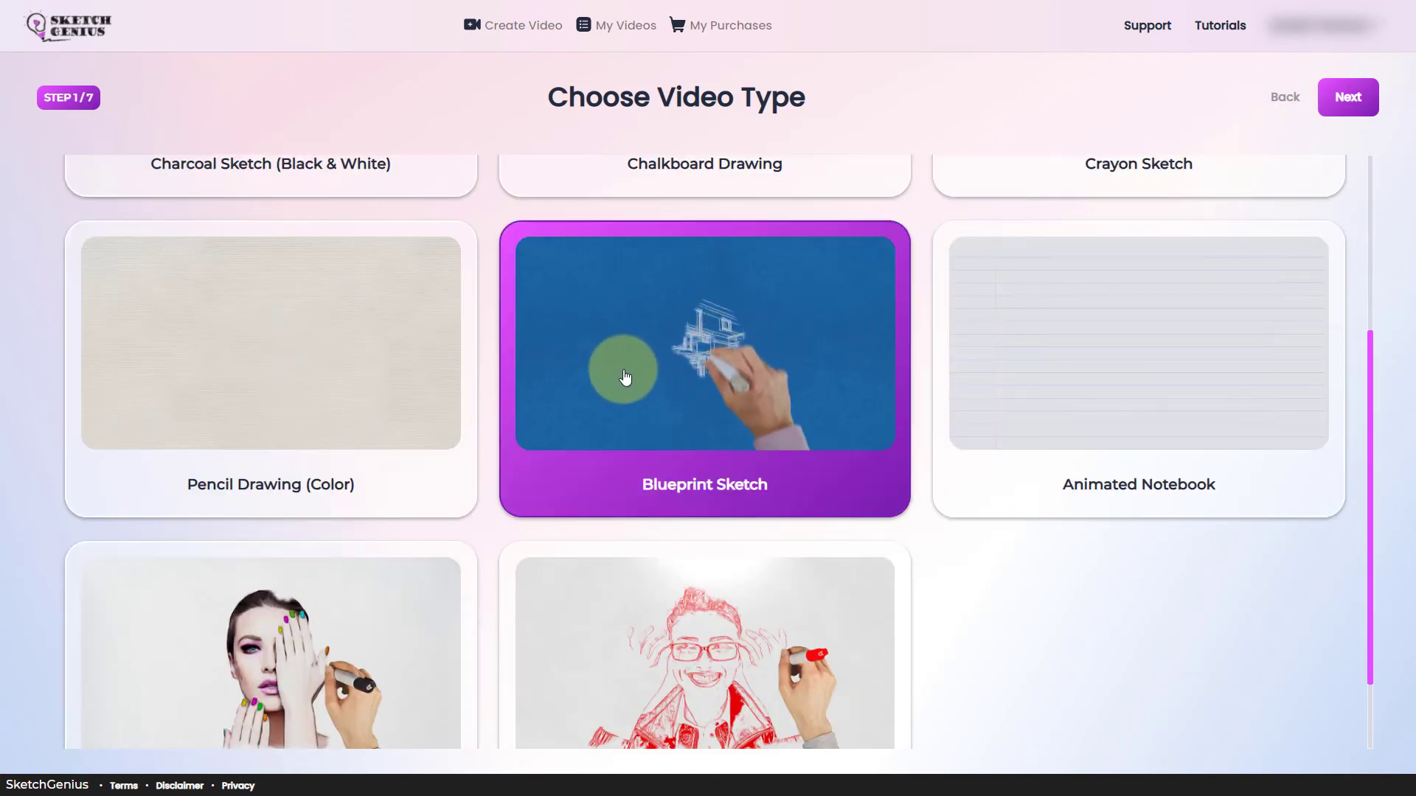
click(1348, 97)
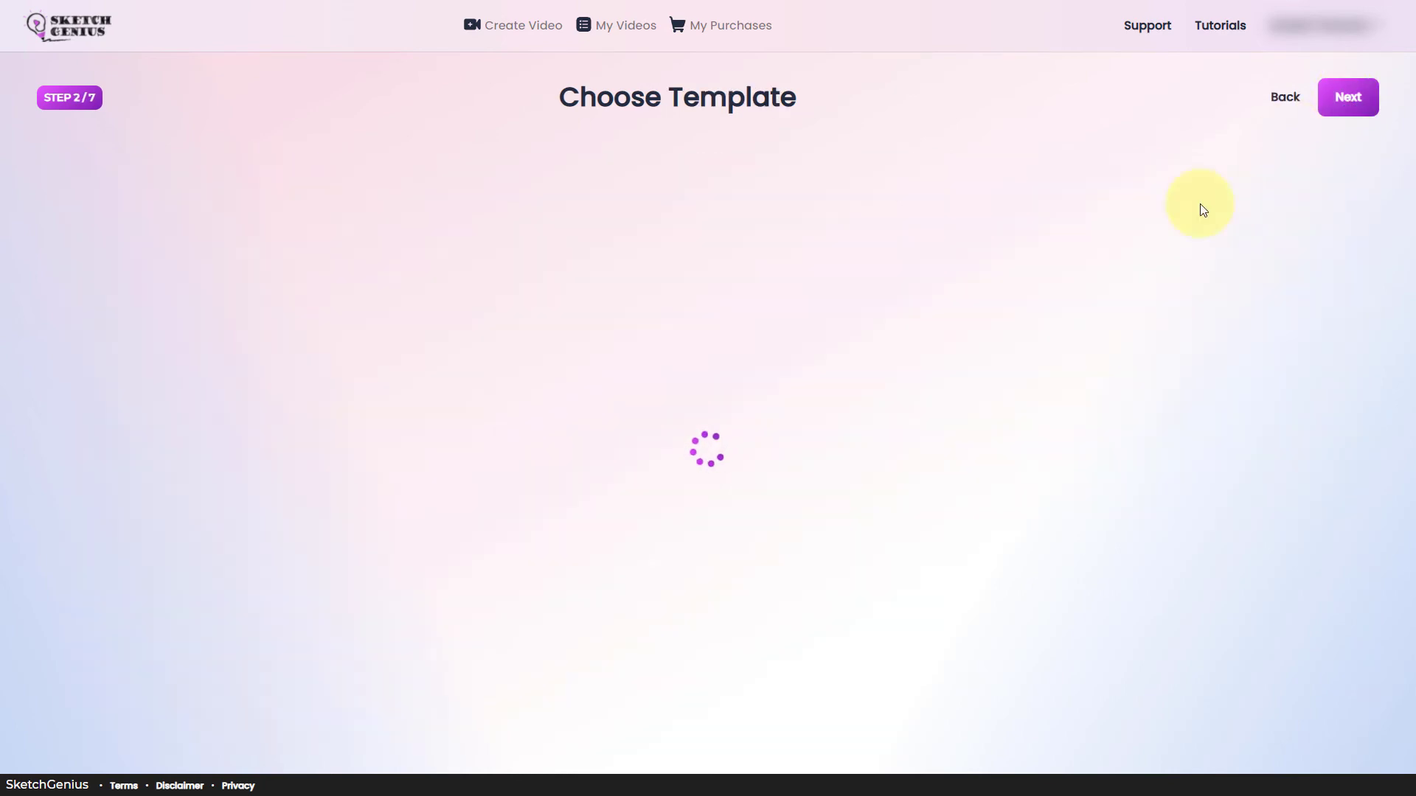
click(560, 506)
click(289, 501)
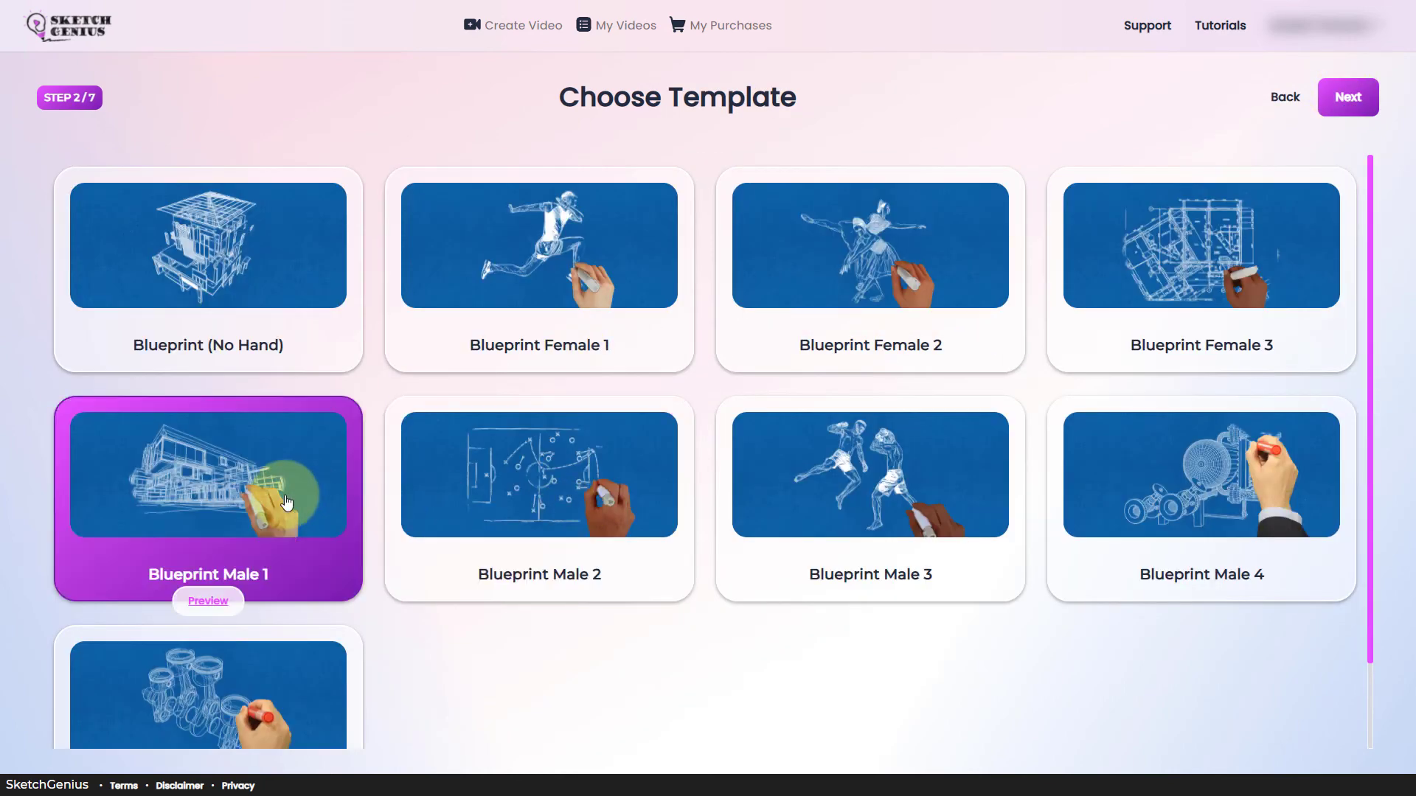
click(1349, 96)
click(207, 417)
text(The elite upgrade)
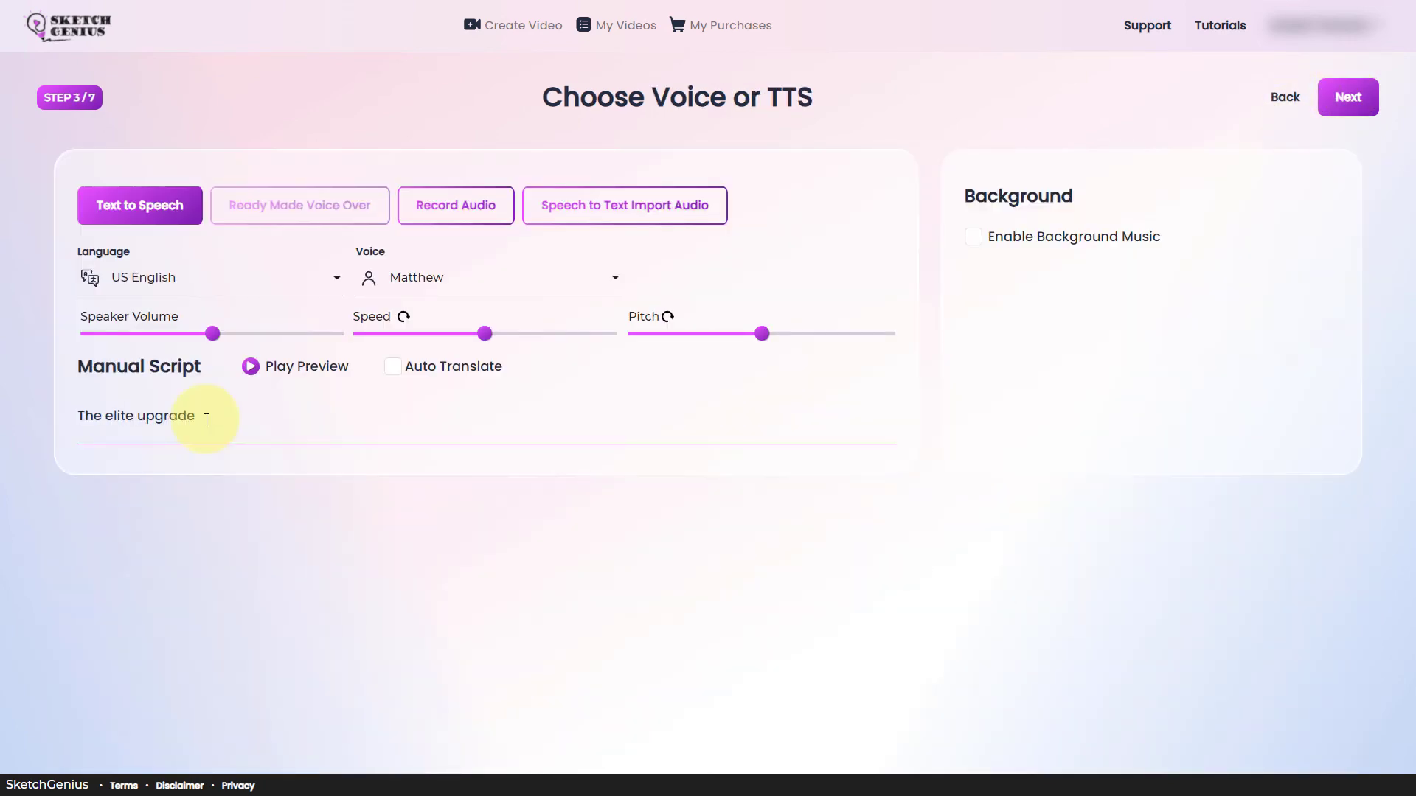
click(1349, 97)
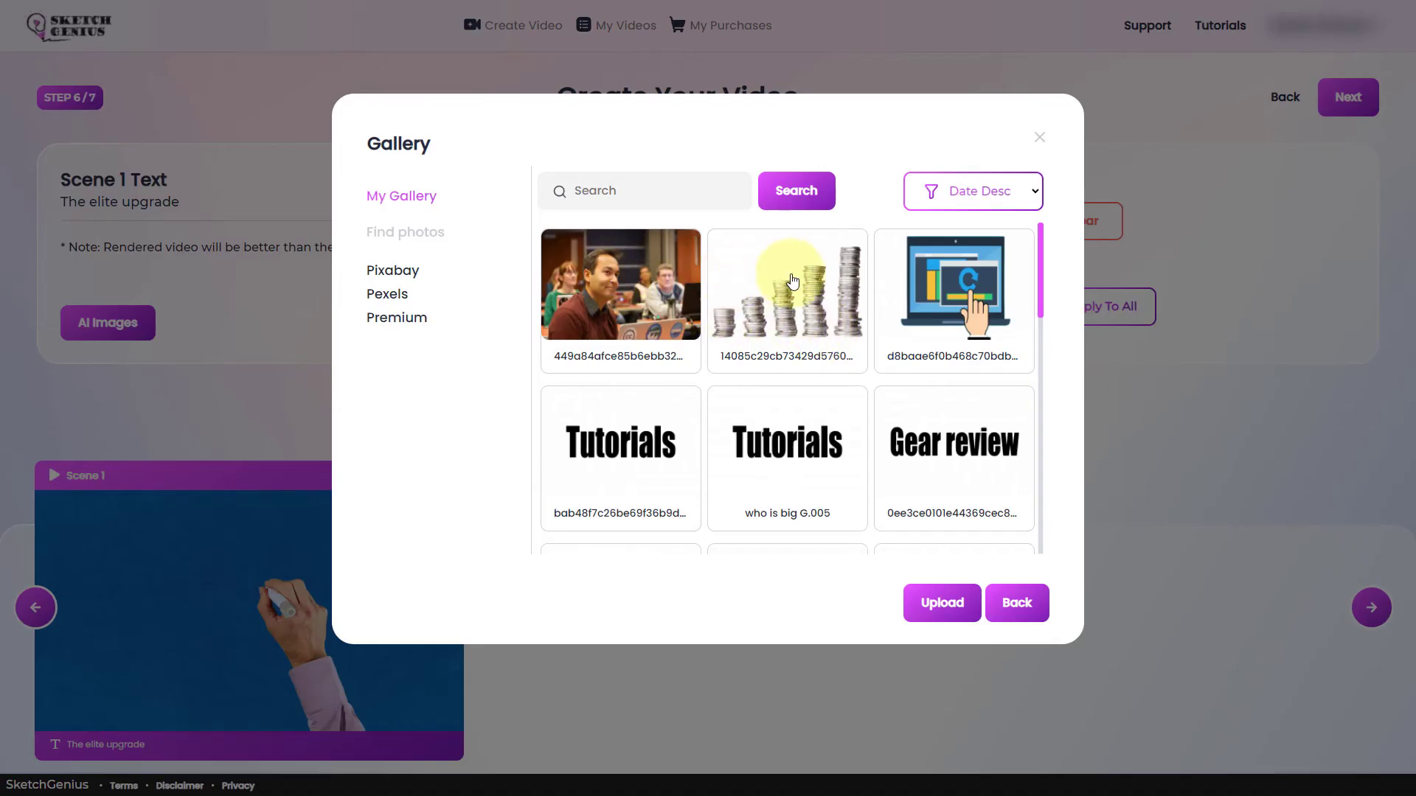
Search Premium images for 'dance' and use the third dancer photo as the scene 1 sketch.
click(396, 318)
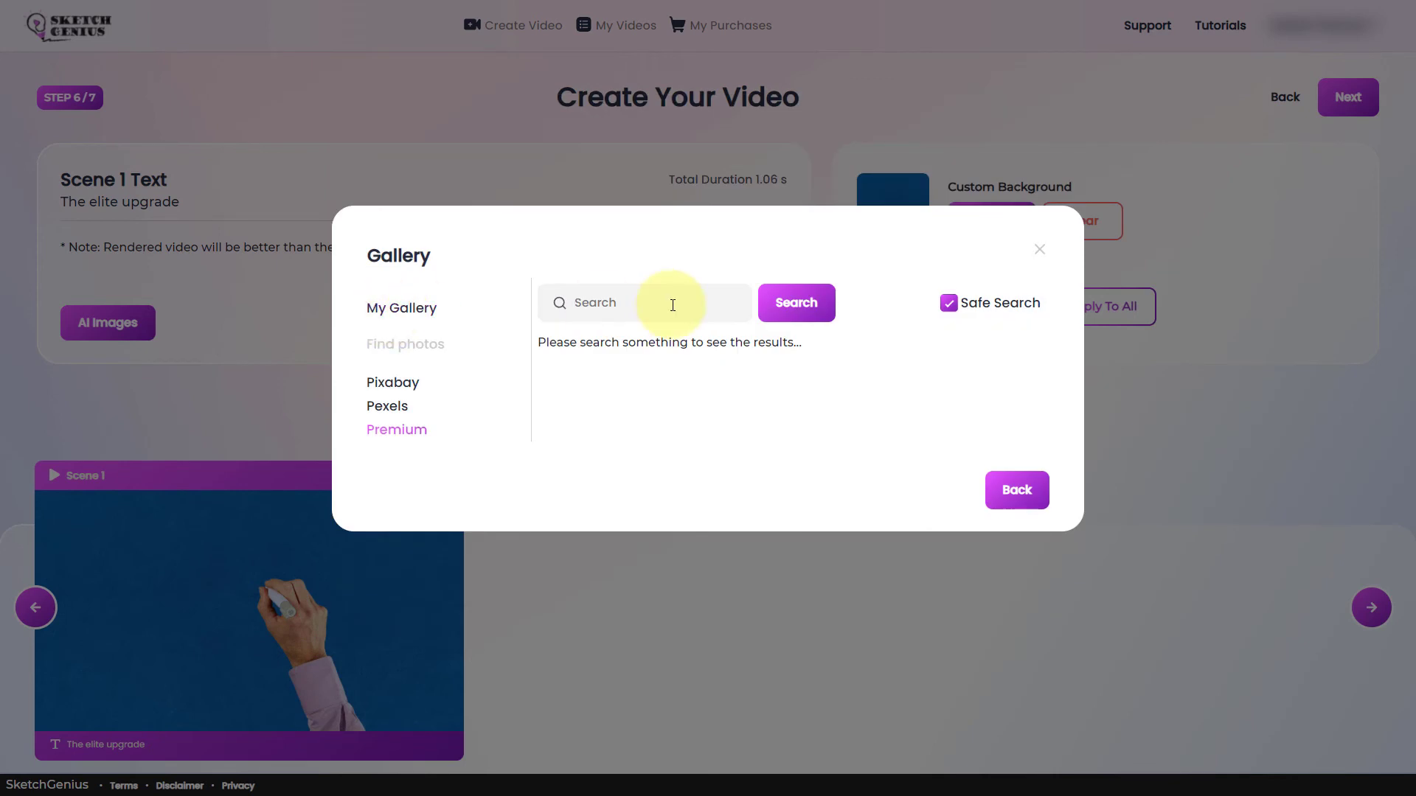
text(dancer)
click(765, 317)
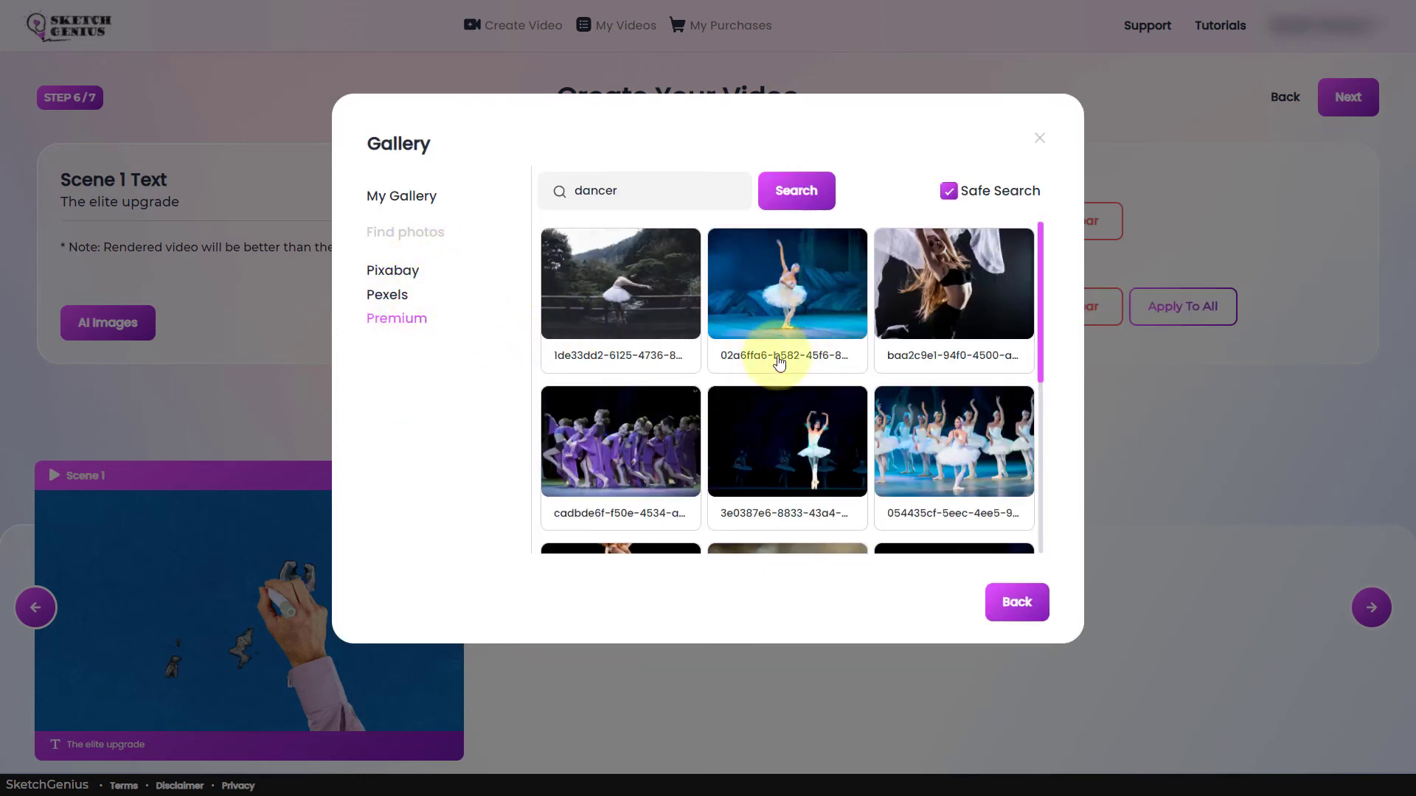
click(951, 347)
click(958, 564)
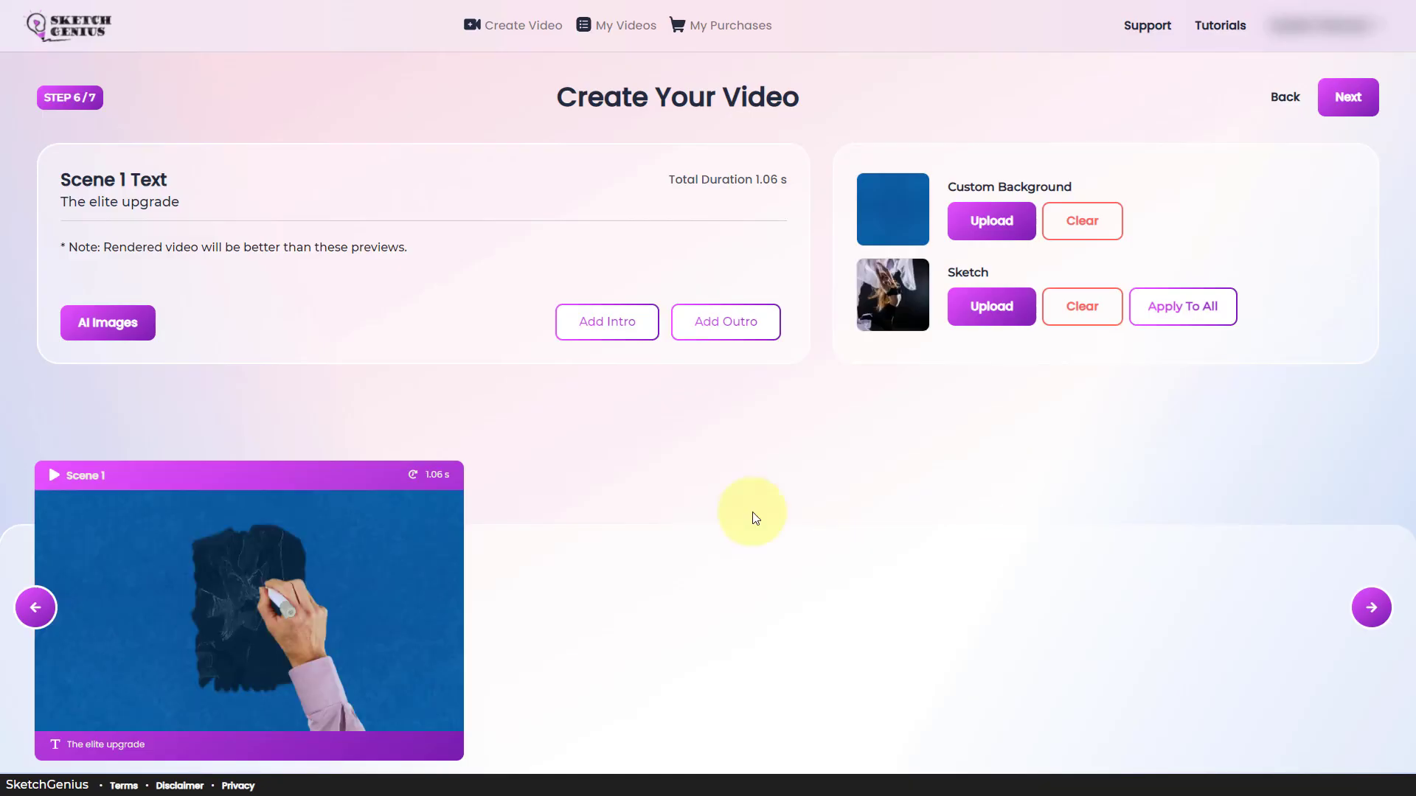
Reopen the dancer photo from the gallery and start removing its background.
click(1026, 312)
click(623, 289)
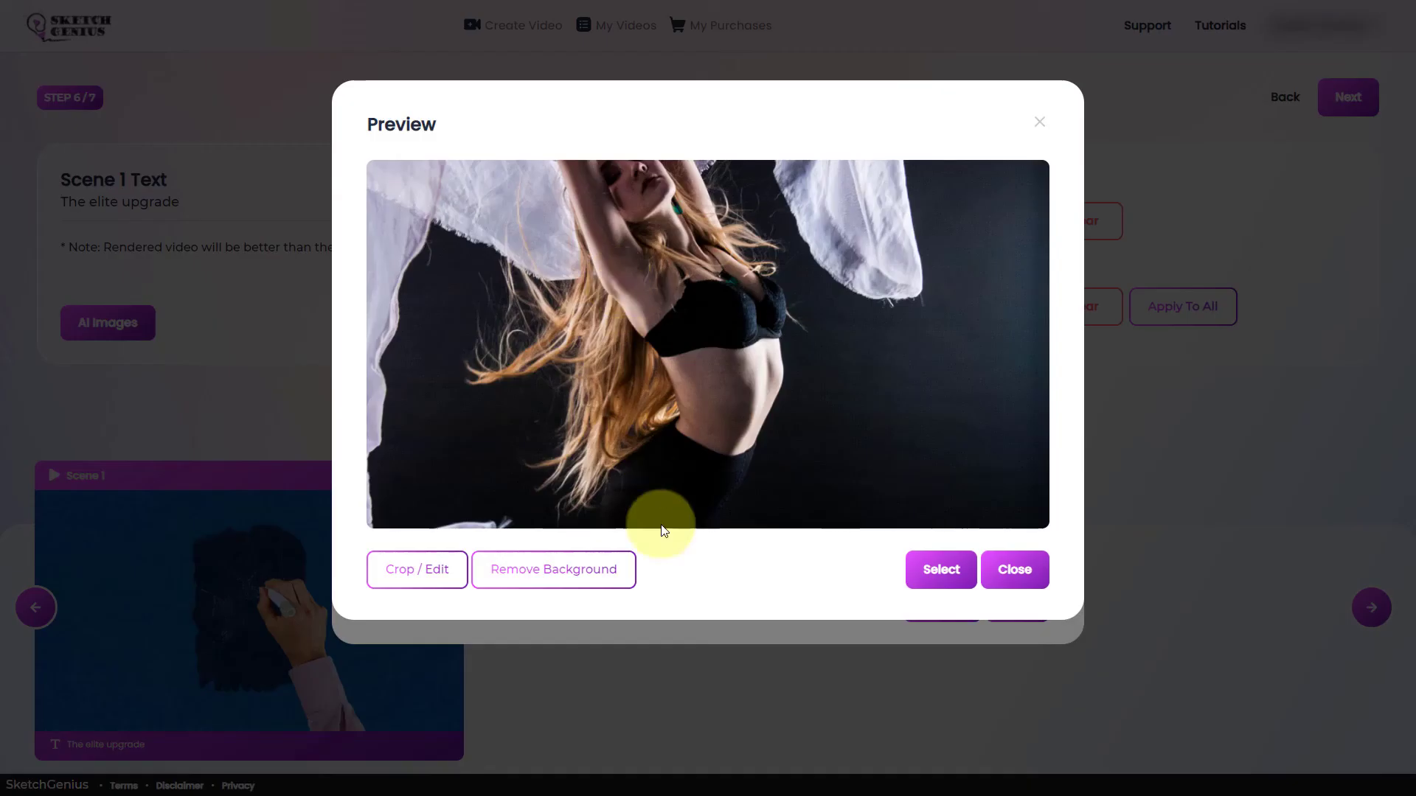
click(584, 573)
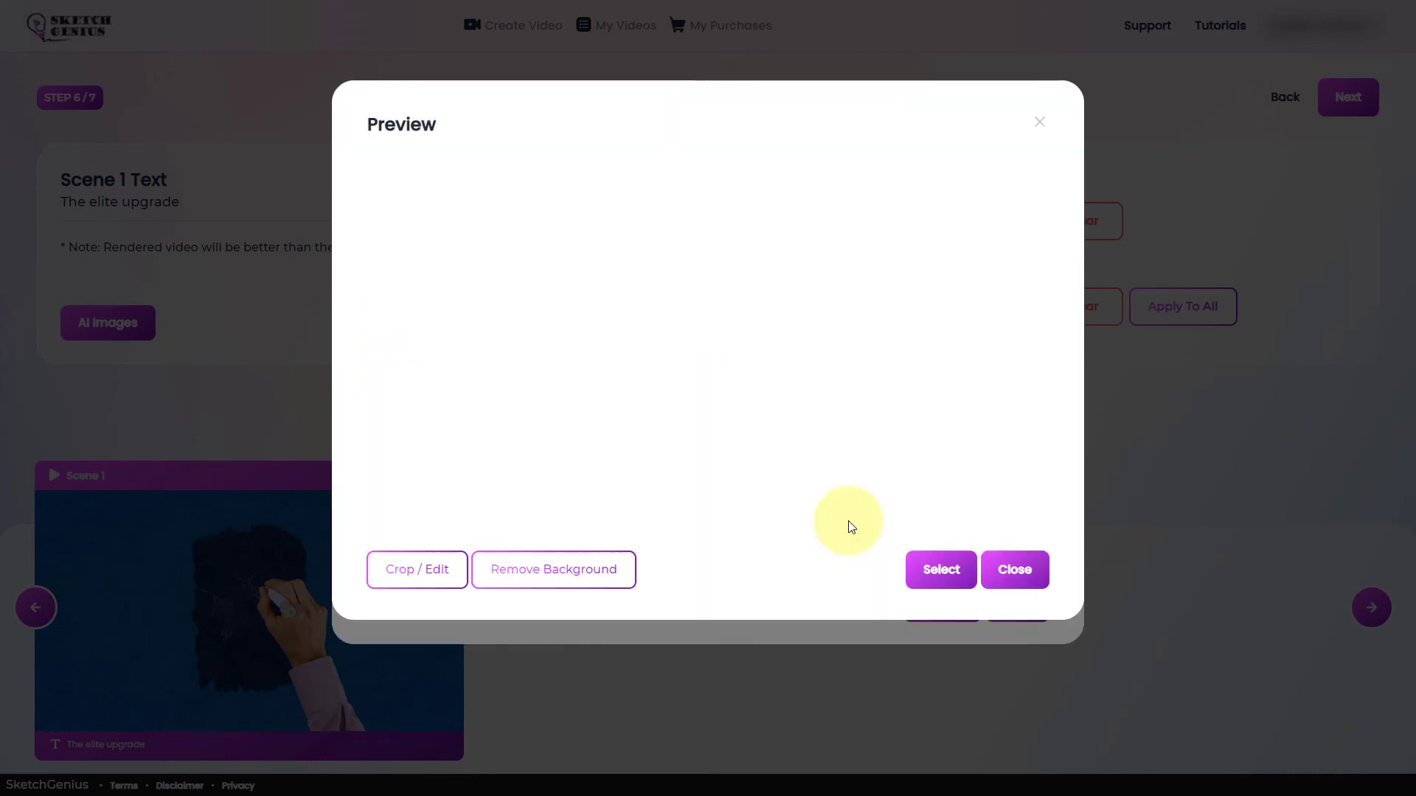
Apply the background-removed dancer cutout to the scene 1 Sketch slot.
click(917, 576)
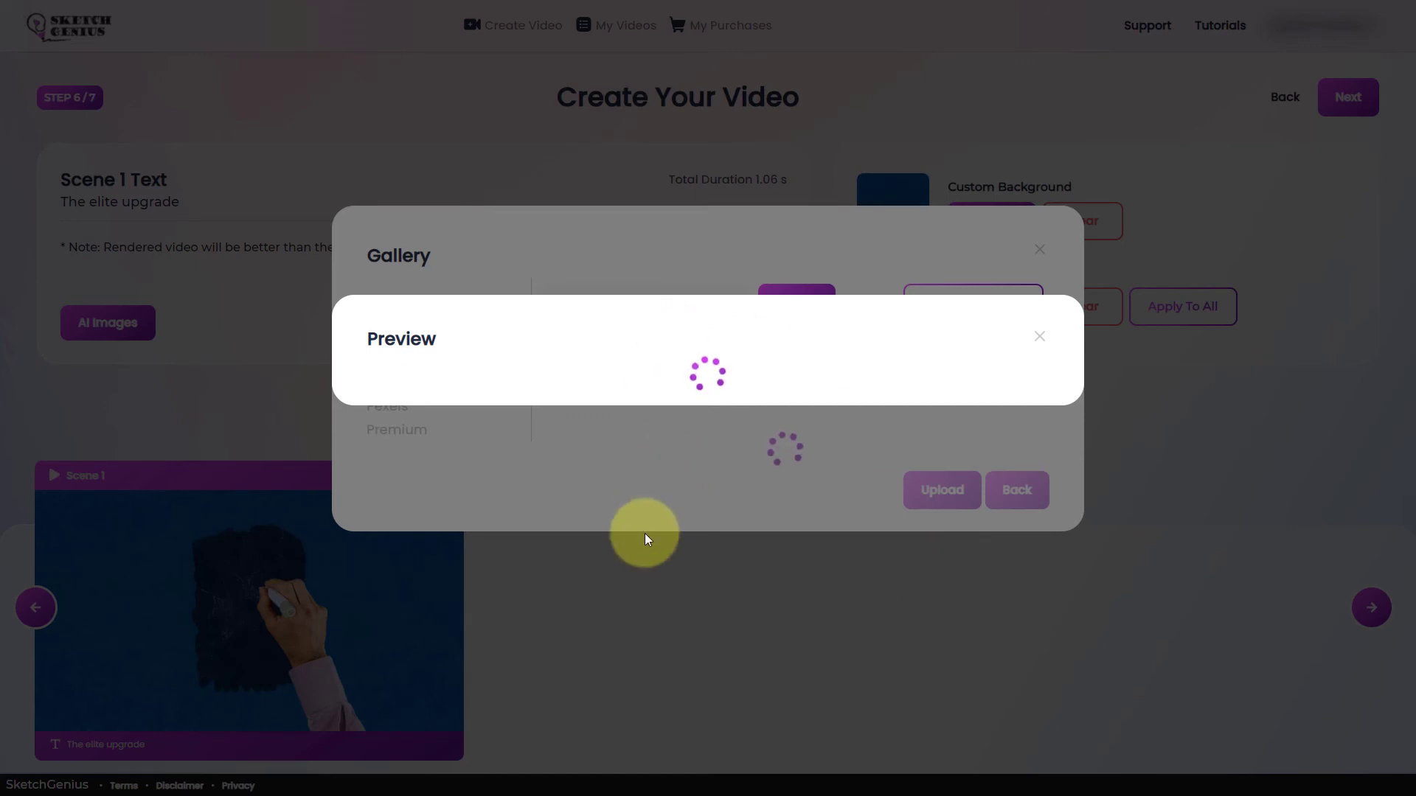